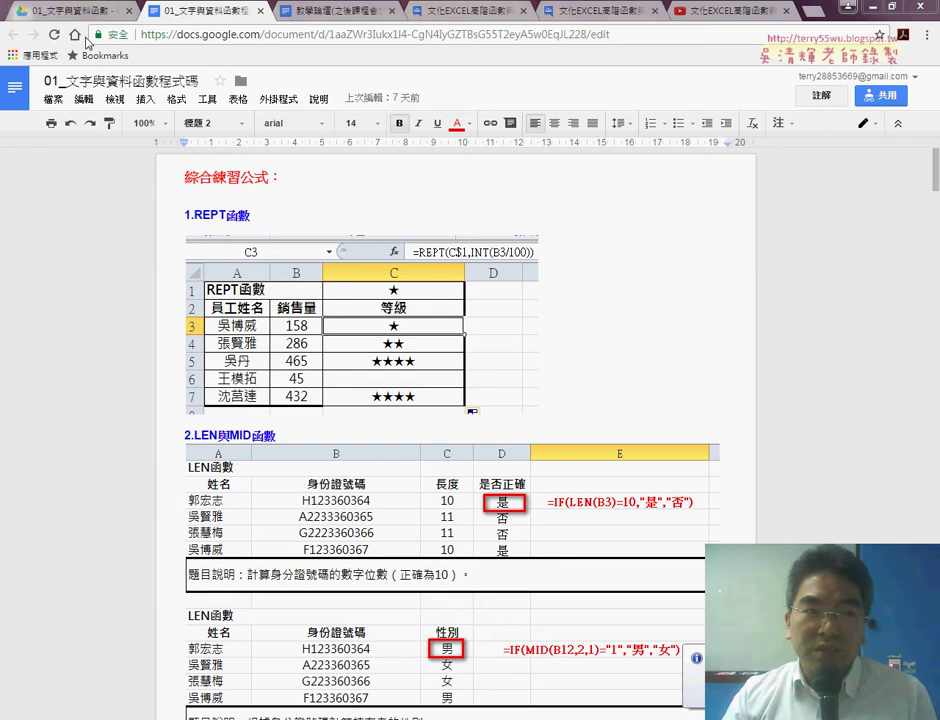
Switch to the Google Drive listing, select the 151 document, then bring up the 01文字與資料函數 folder window
key("ctrl+shift+Tab")
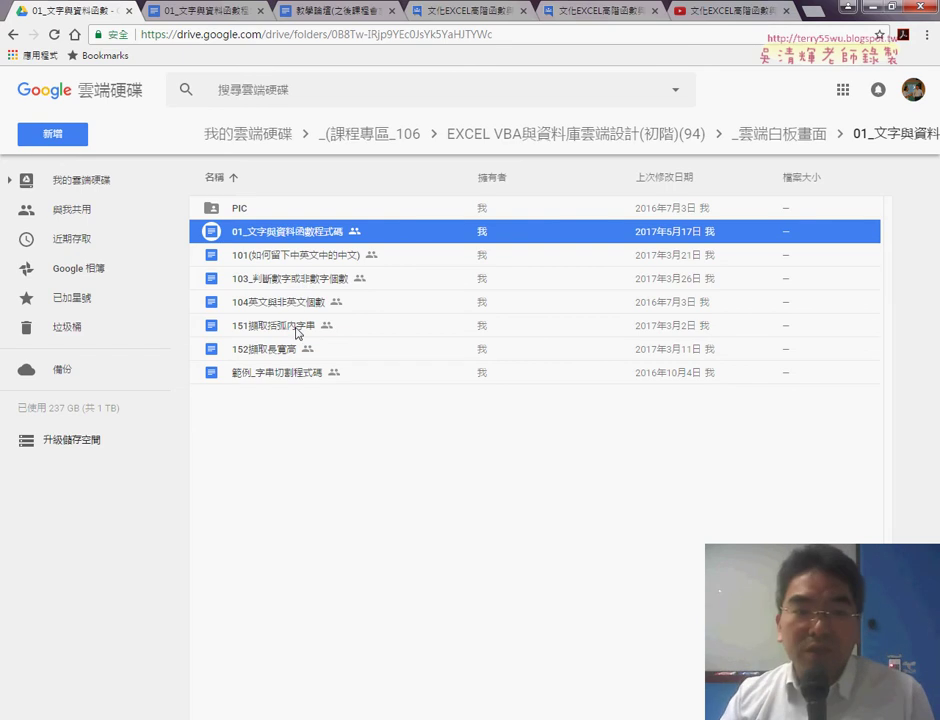
left_click(256, 335)
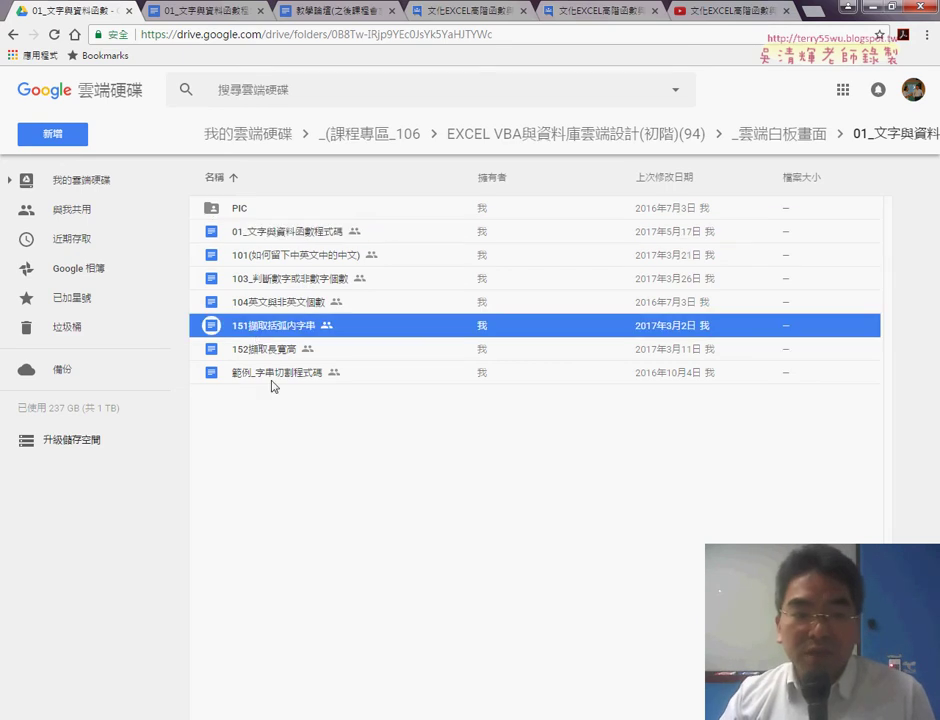
mouse_move(202, 719)
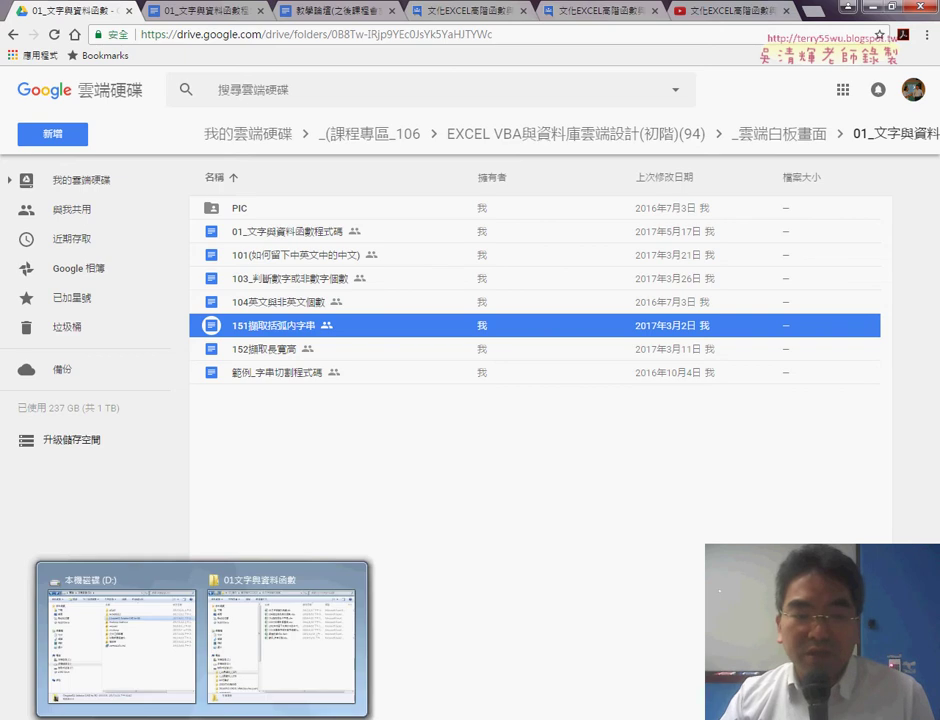
left_click(266, 672)
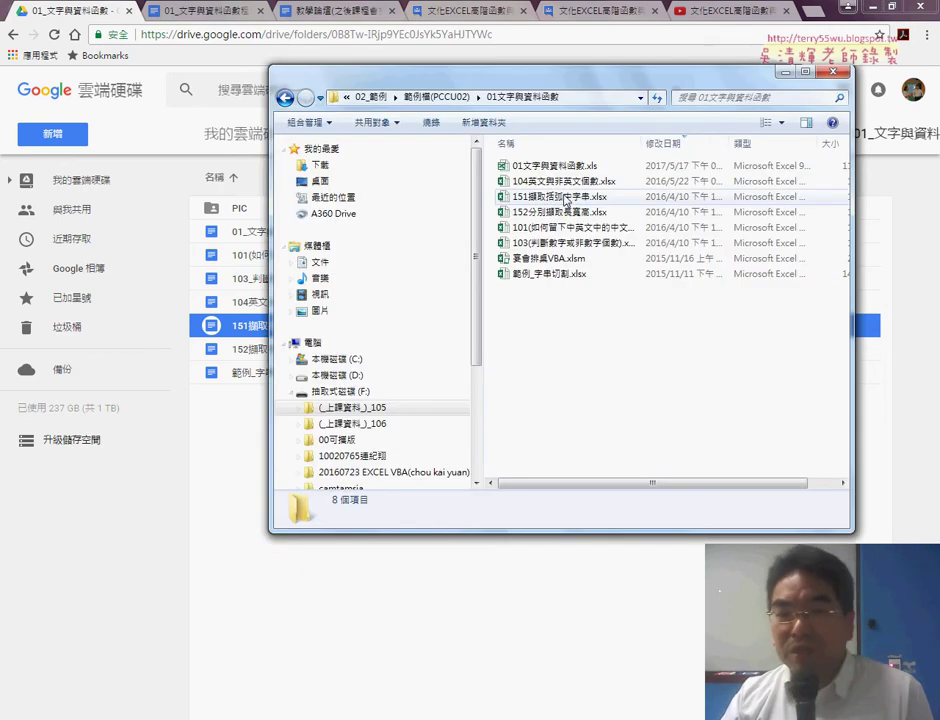
Open 151擷取括弧中字串.xlsx from the Explorer file list in Excel
left_click(566, 199)
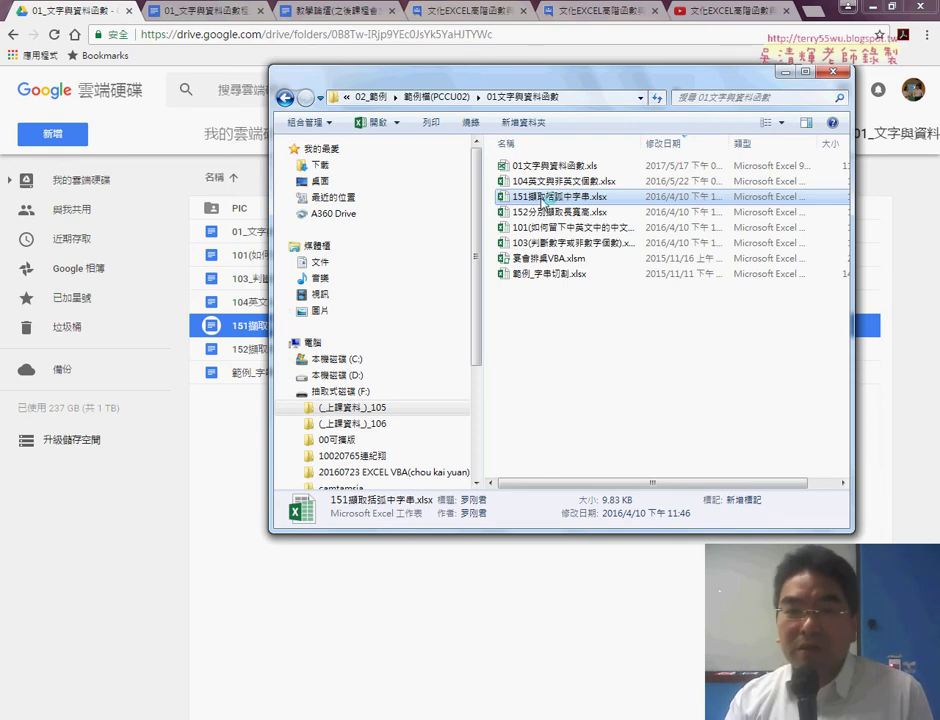
double_click(600, 197)
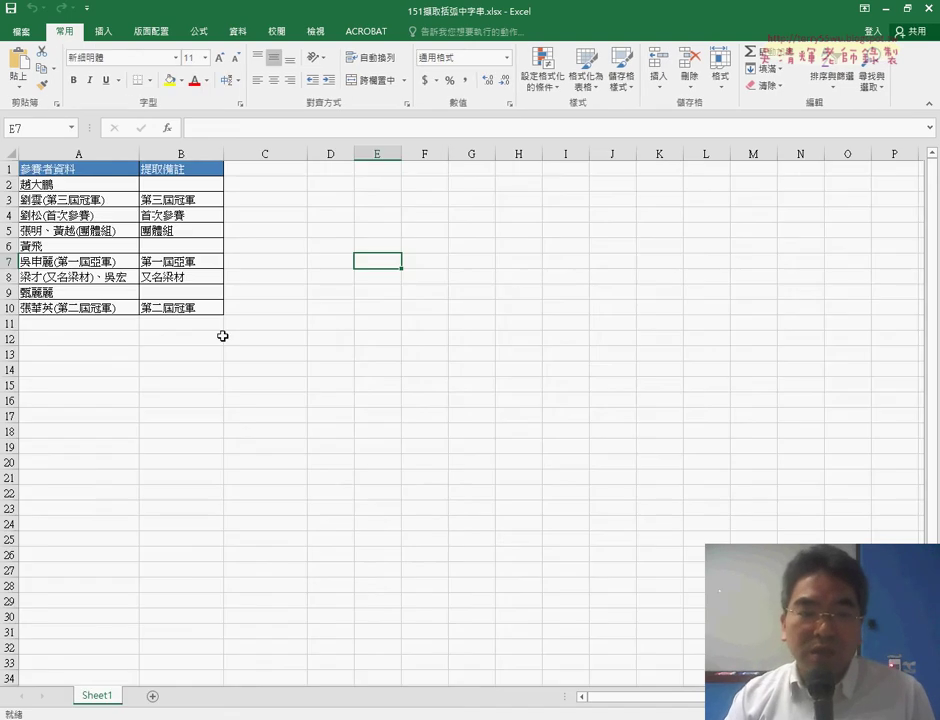
Delete the extraction formulas in B2:B10 under 提取備註, then start editing cell A3's text
left_click(78, 151)
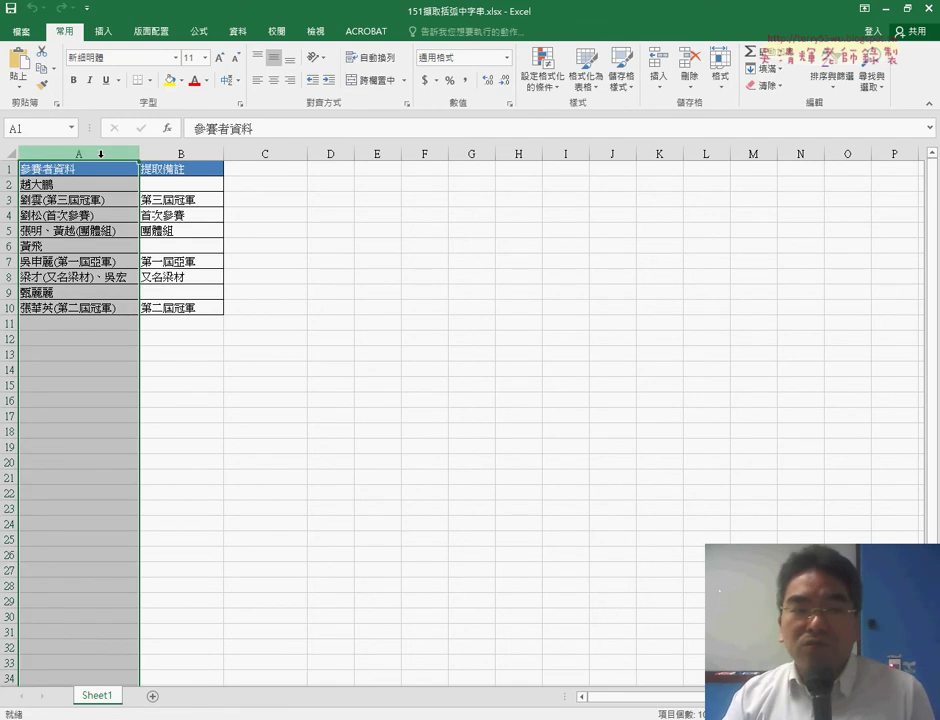
left_click(186, 151)
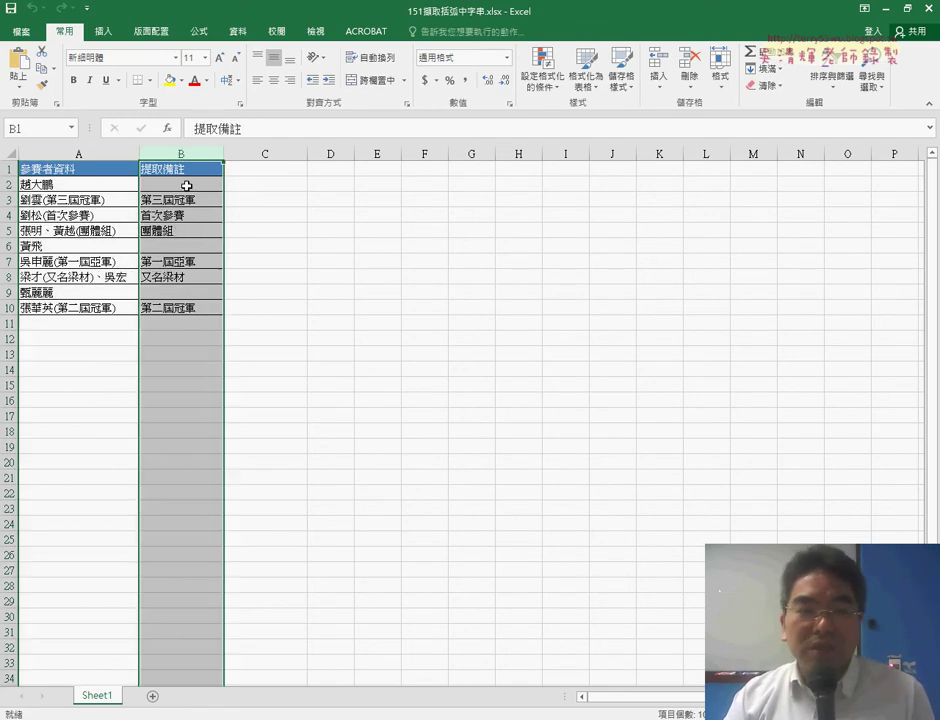
left_click_drag(186, 186, 188, 311)
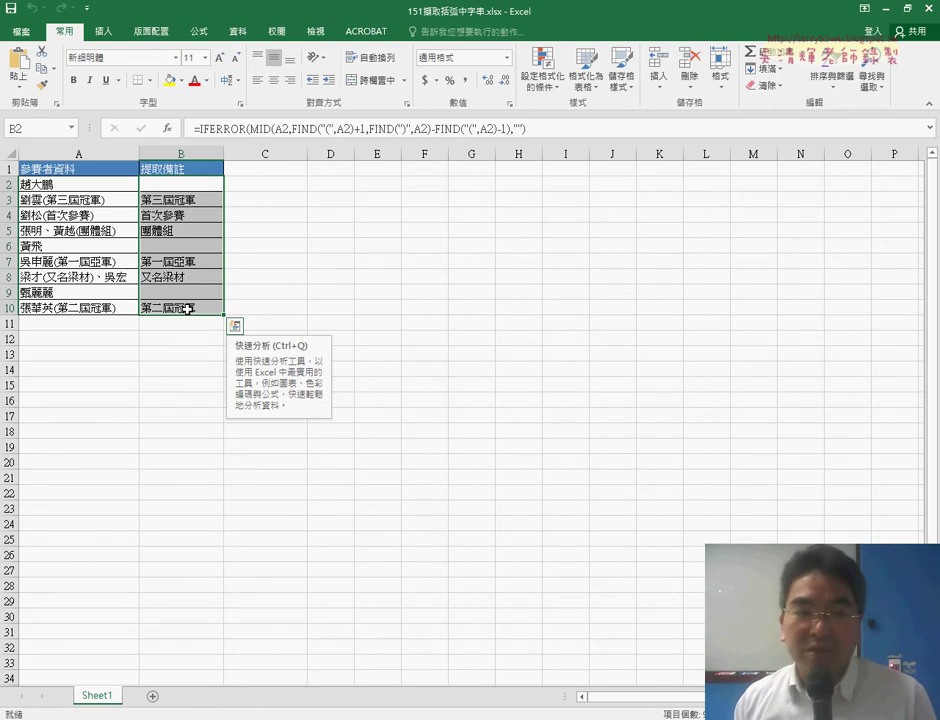
key("Delete")
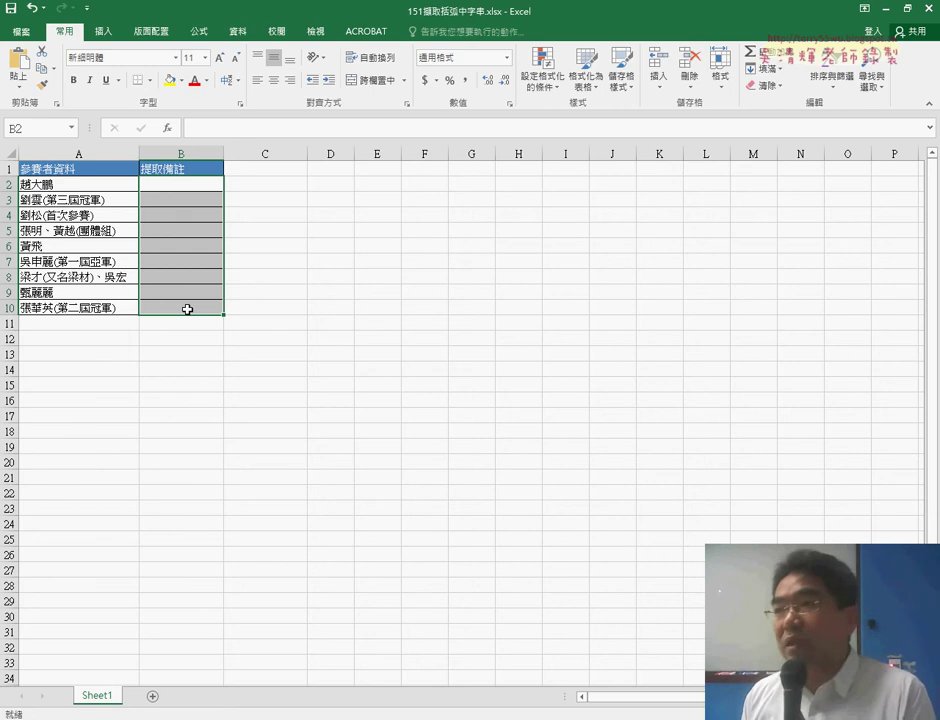
left_click(68, 201)
double_click(50, 201)
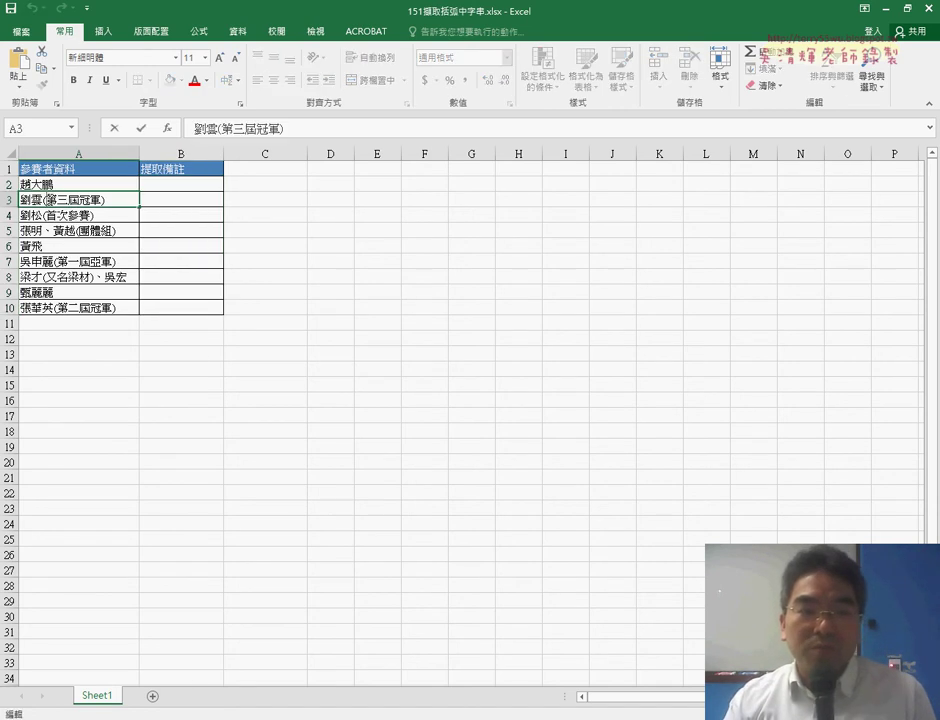
left_click_drag(42, 200, 107, 198)
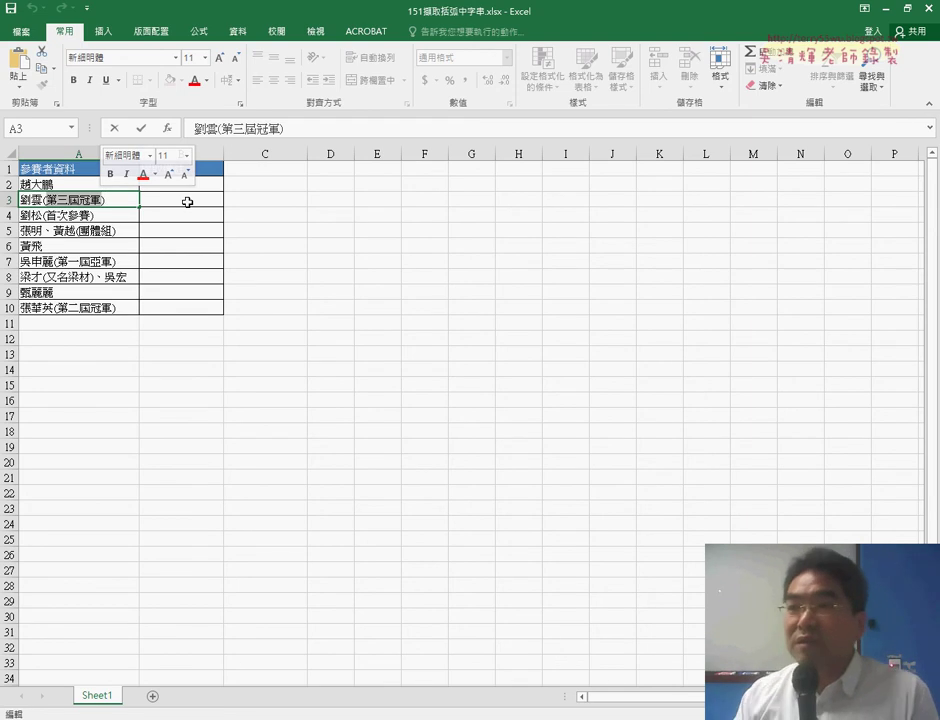
left_click(73, 186)
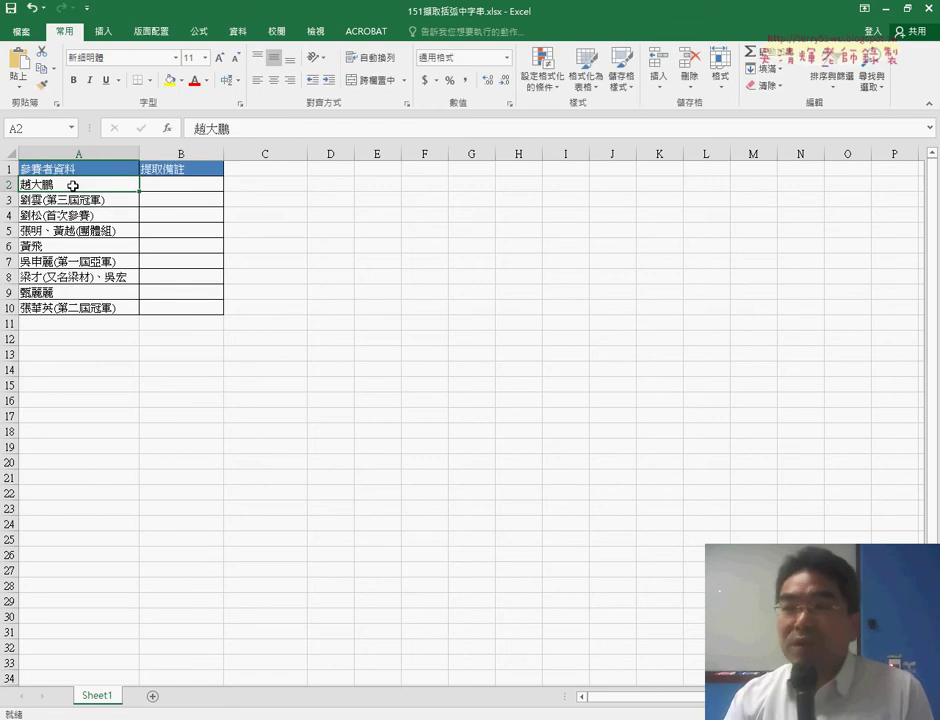
left_click(76, 199)
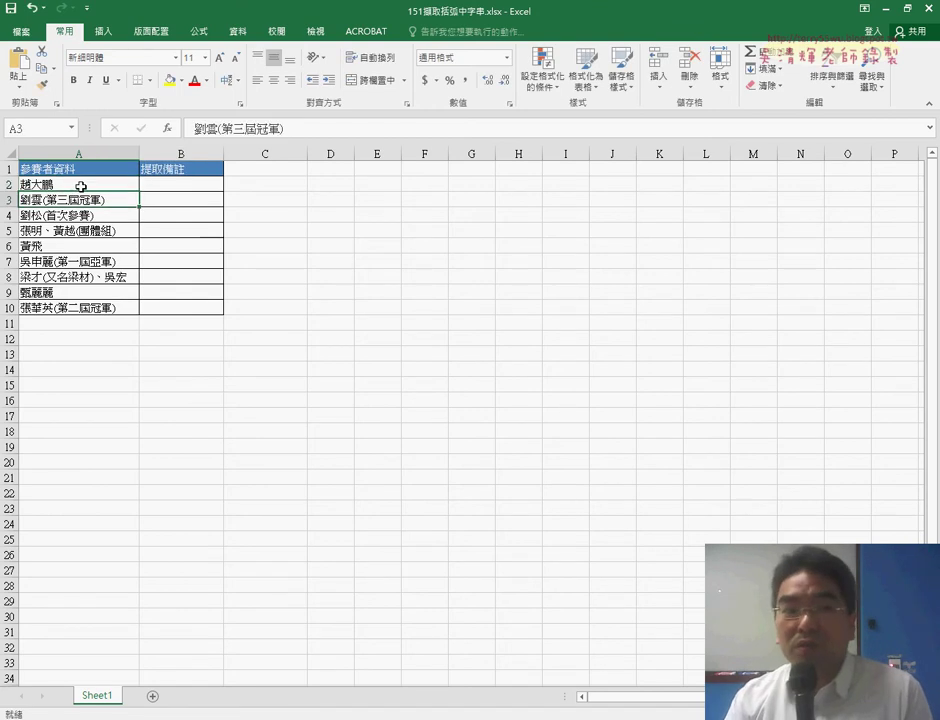
left_click(81, 187)
left_click(182, 186)
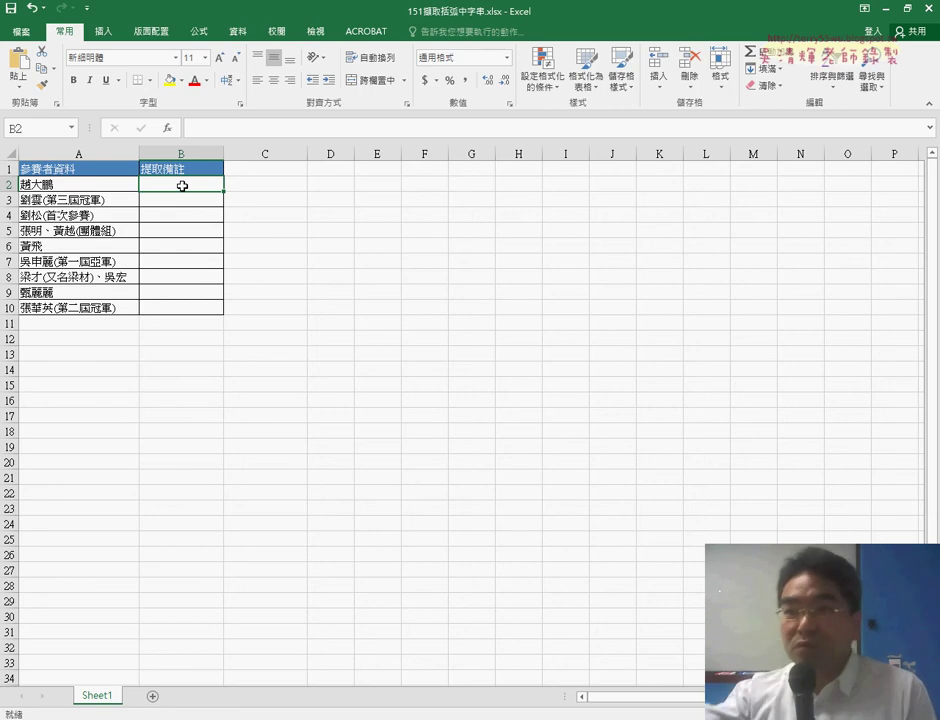
left_click(84, 203)
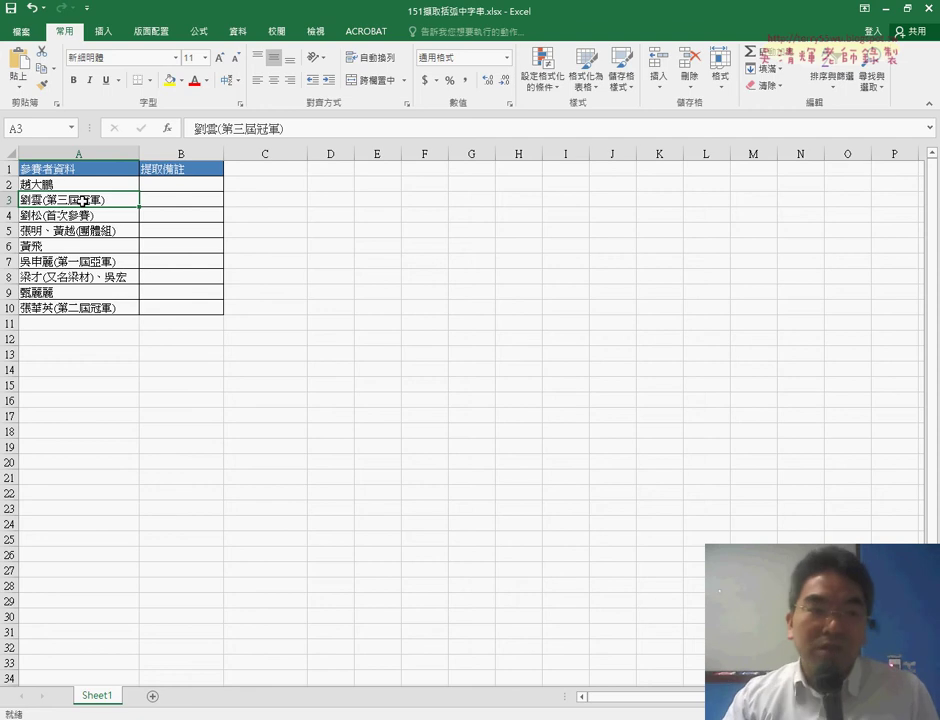
double_click(83, 200)
left_click_drag(47, 200, 96, 200)
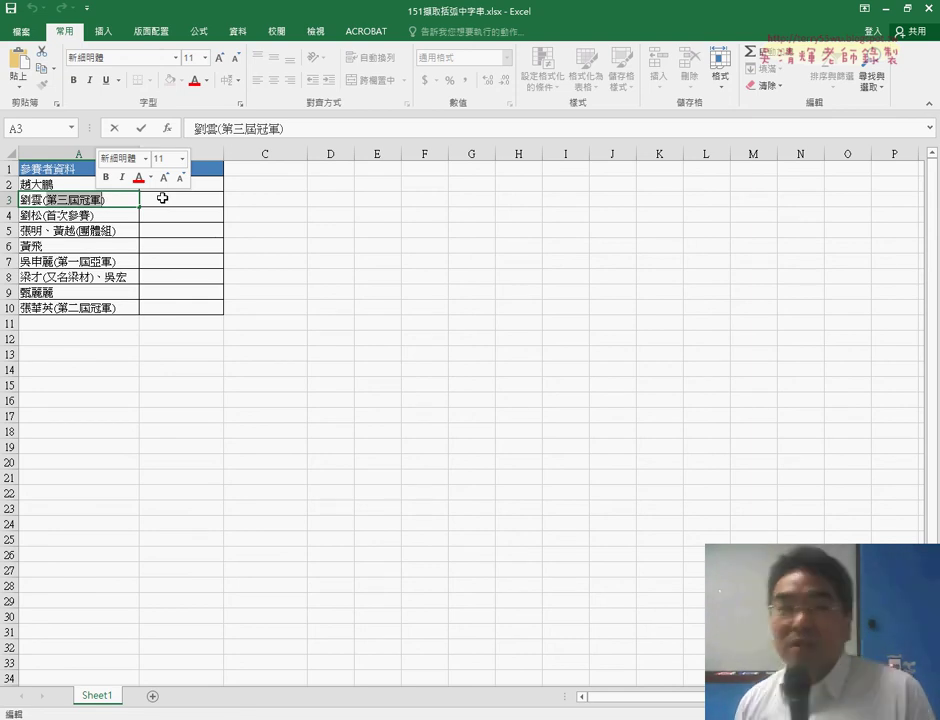
left_click(219, 185)
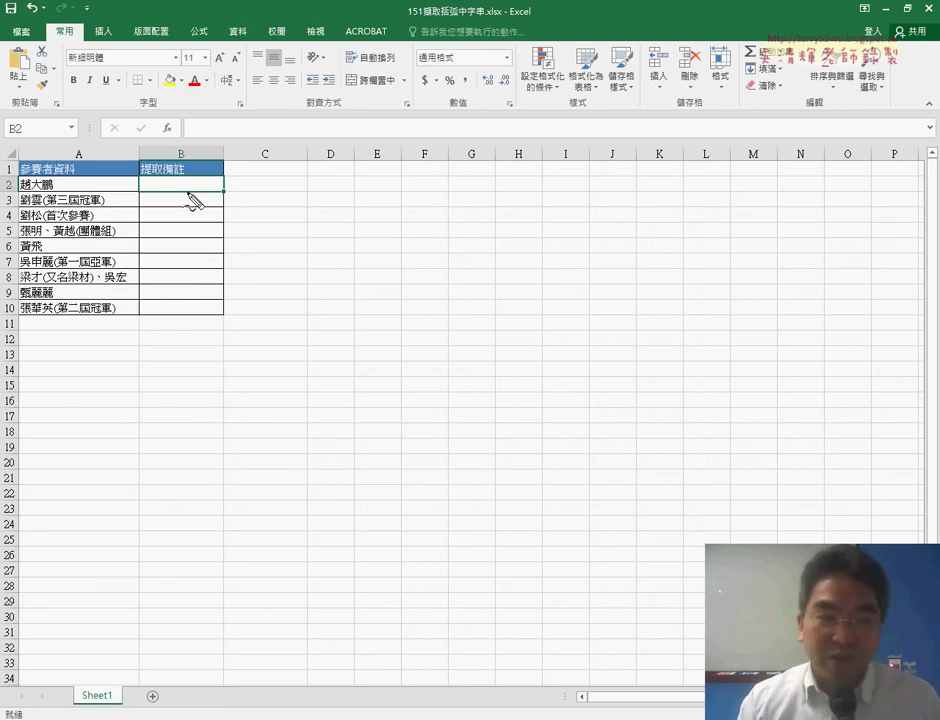
Annotate the sheet by marking names in A3 and A2 and result areas, then clear the marks
mouse_move(43, 188)
left_mouse_down()
mouse_move(45, 210)
mouse_move(113, 200)
mouse_move(105, 213)
left_mouse_up()
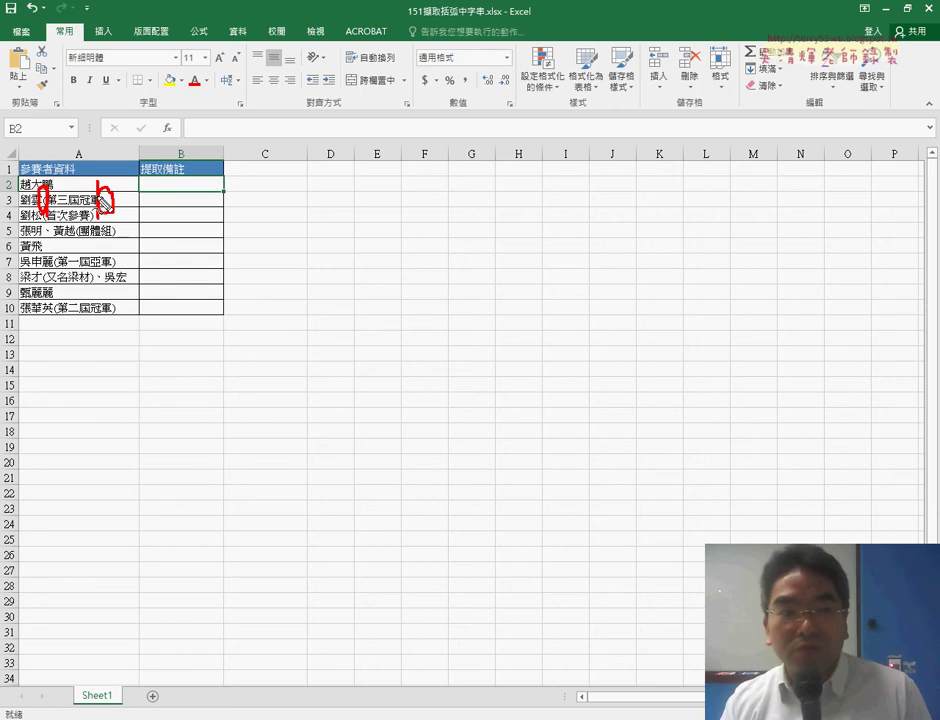
left_click_drag(65, 186, 78, 193)
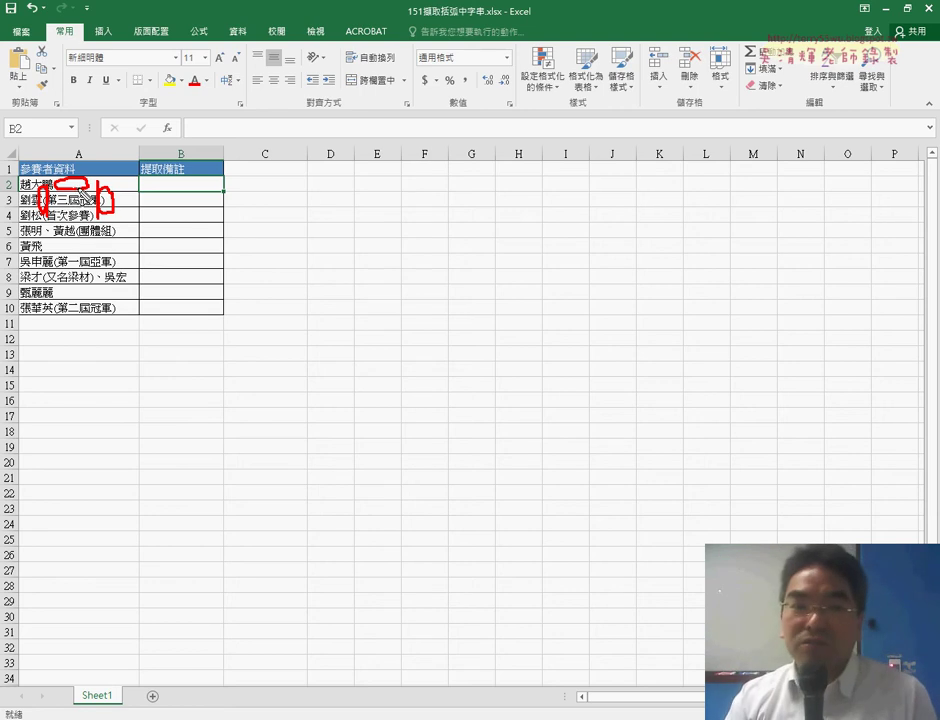
mouse_move(260, 180)
left_mouse_down()
mouse_move(260, 208)
mouse_move(312, 207)
left_mouse_up()
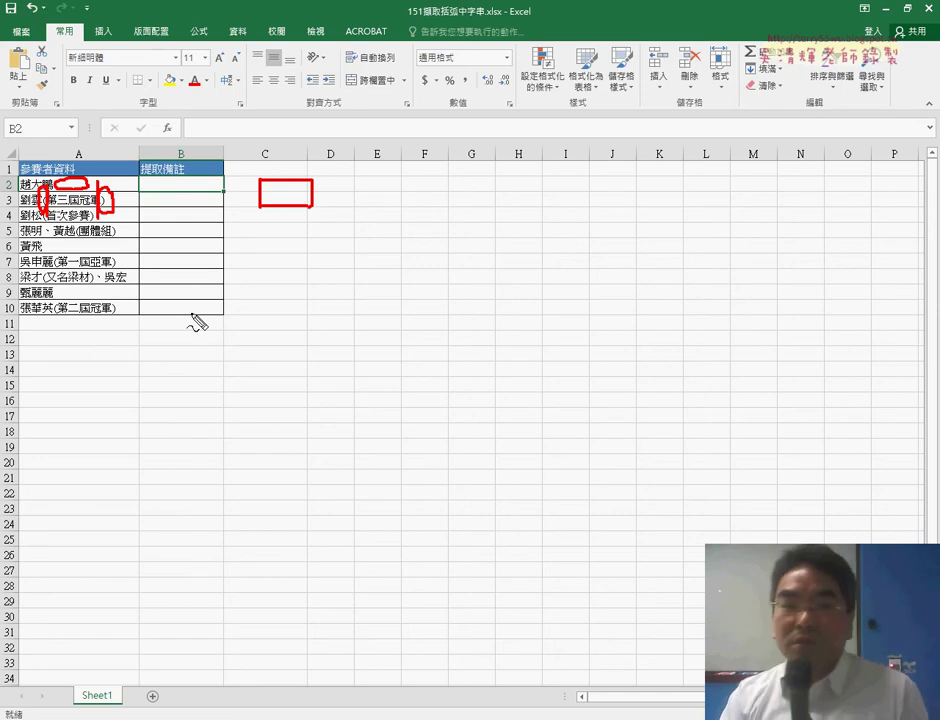
left_click_drag(143, 189, 204, 187)
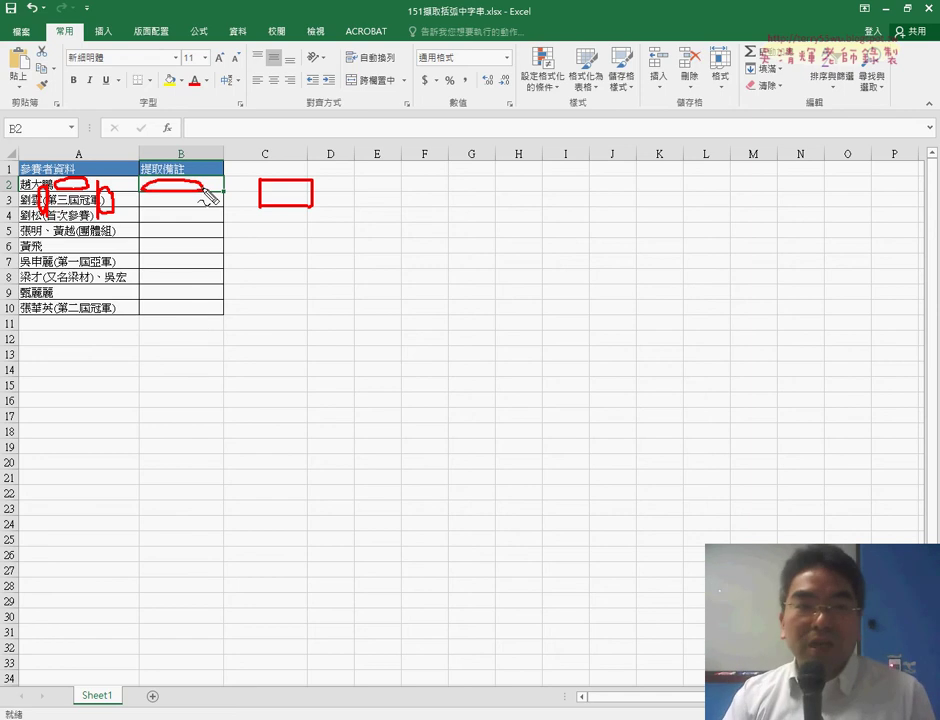
left_click_drag(168, 117, 166, 119)
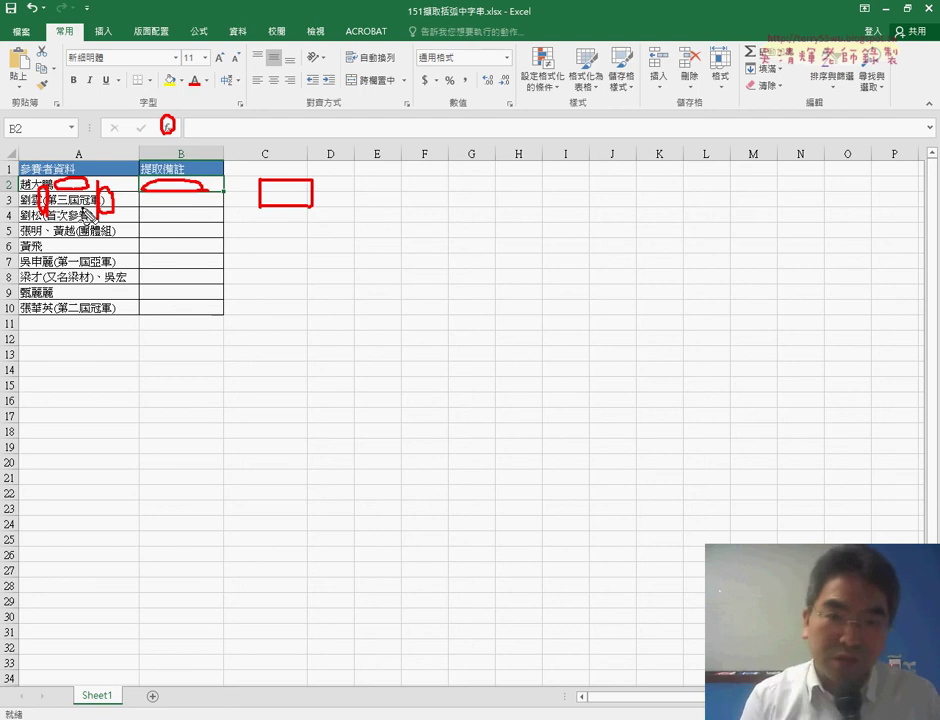
key("Escape")
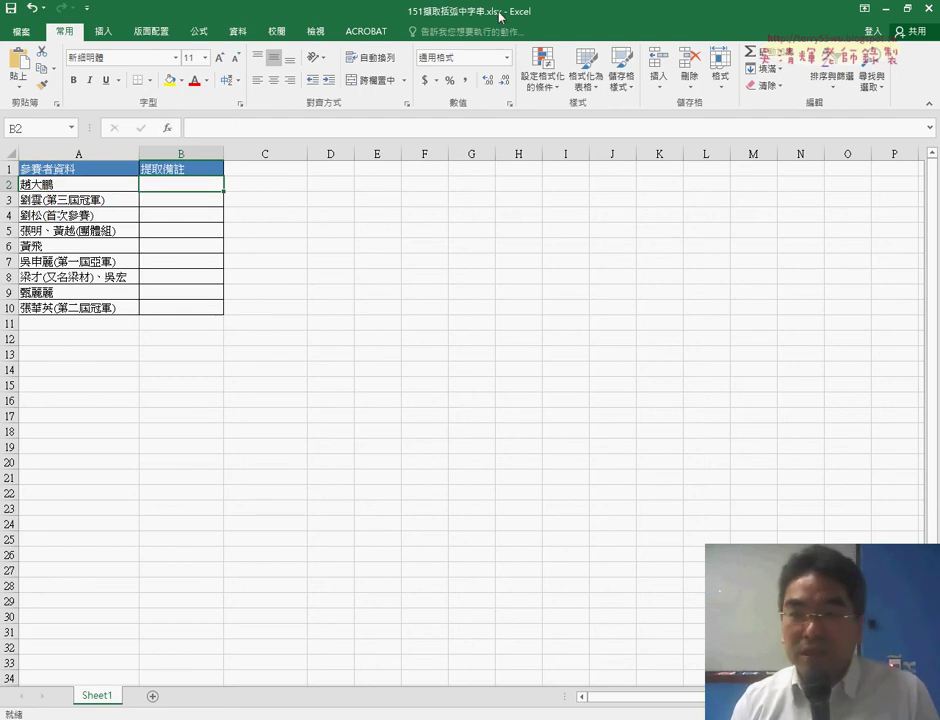
Close the workbook without saving and open 01文字與資料函數.xls from Explorer
left_click(929, 8)
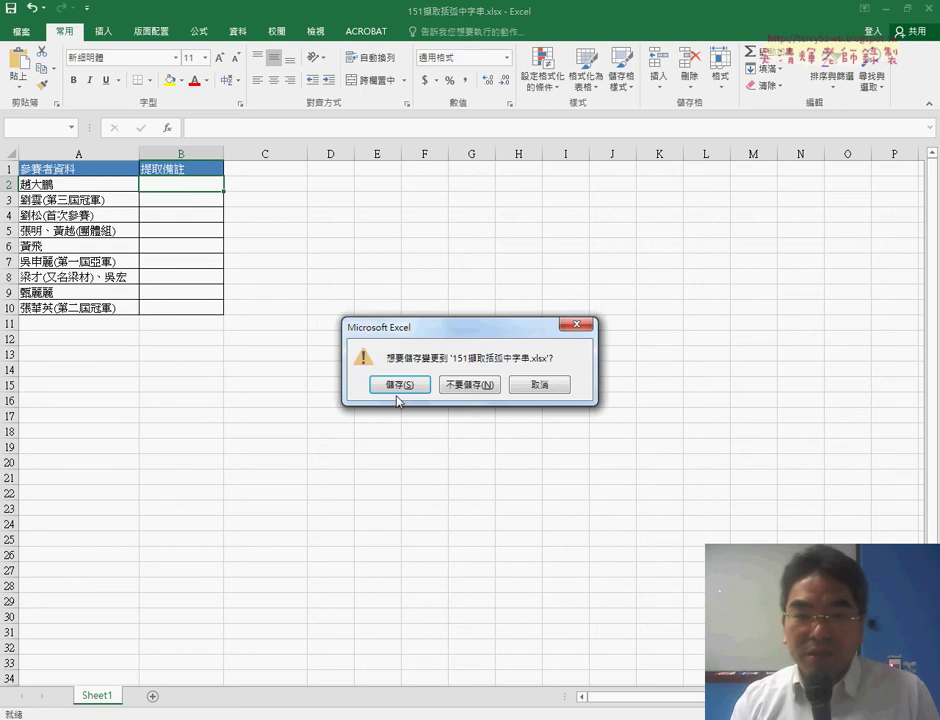
left_click(452, 385)
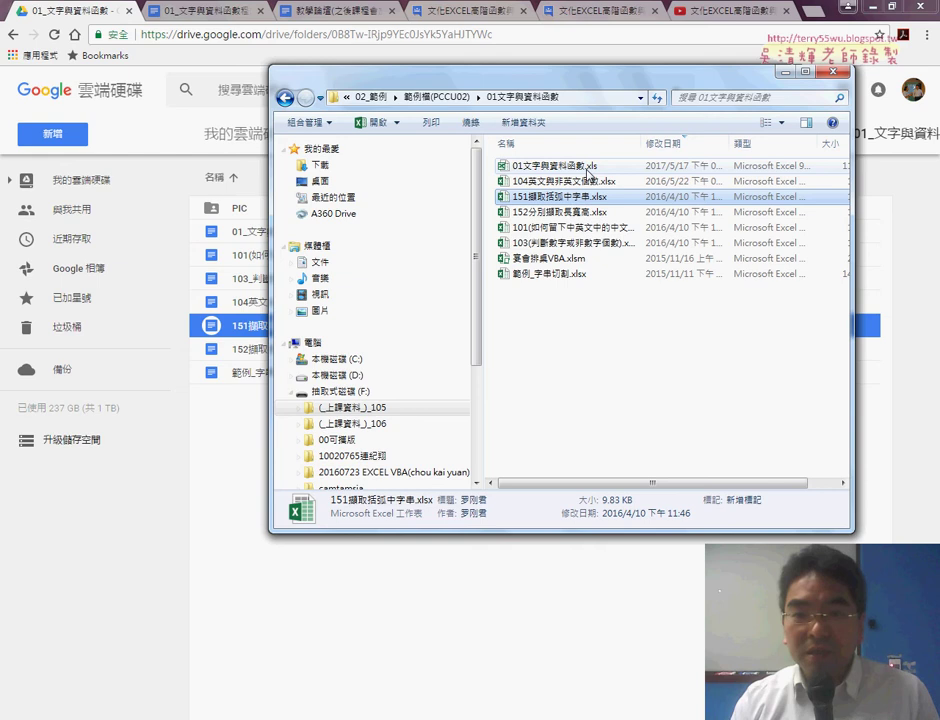
left_click(587, 168)
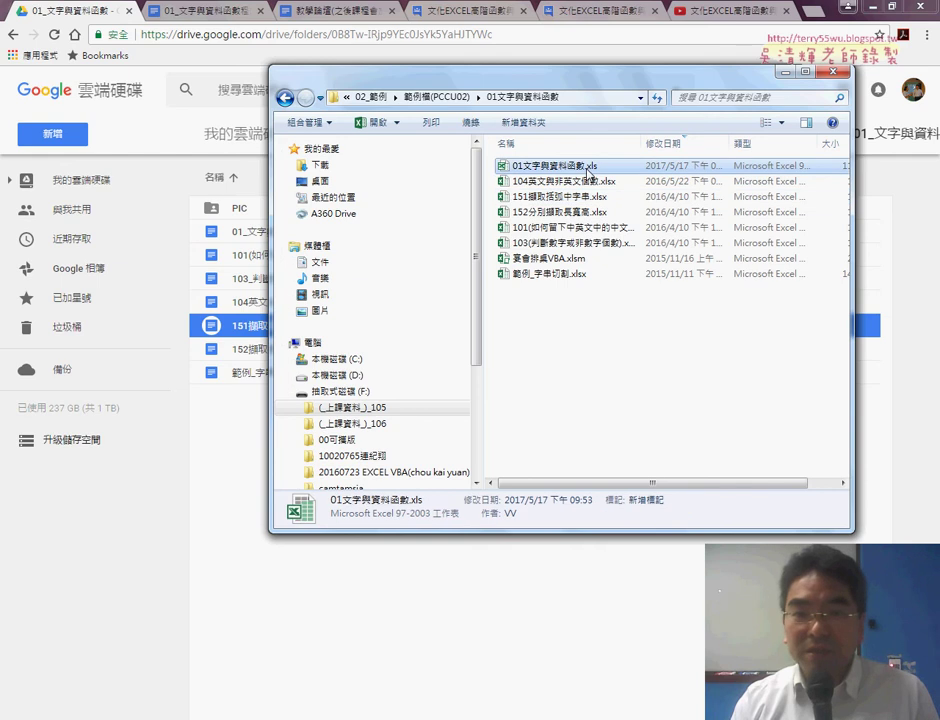
double_click(557, 167)
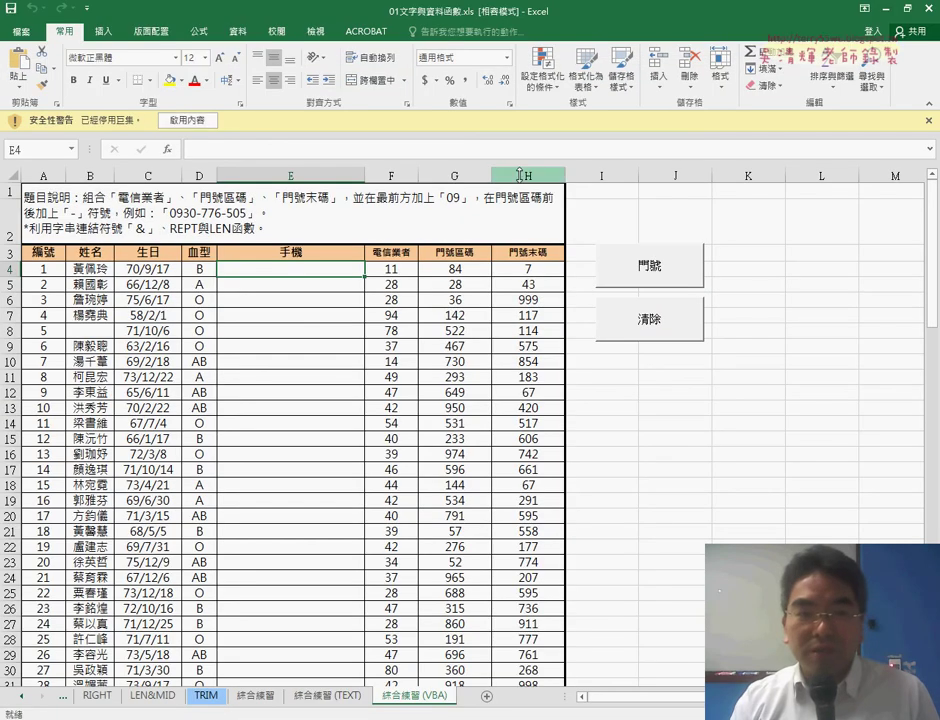
Enable macros, then run the 門號 and 清除 buttons twice each to fill and clear the phone column
left_click(181, 121)
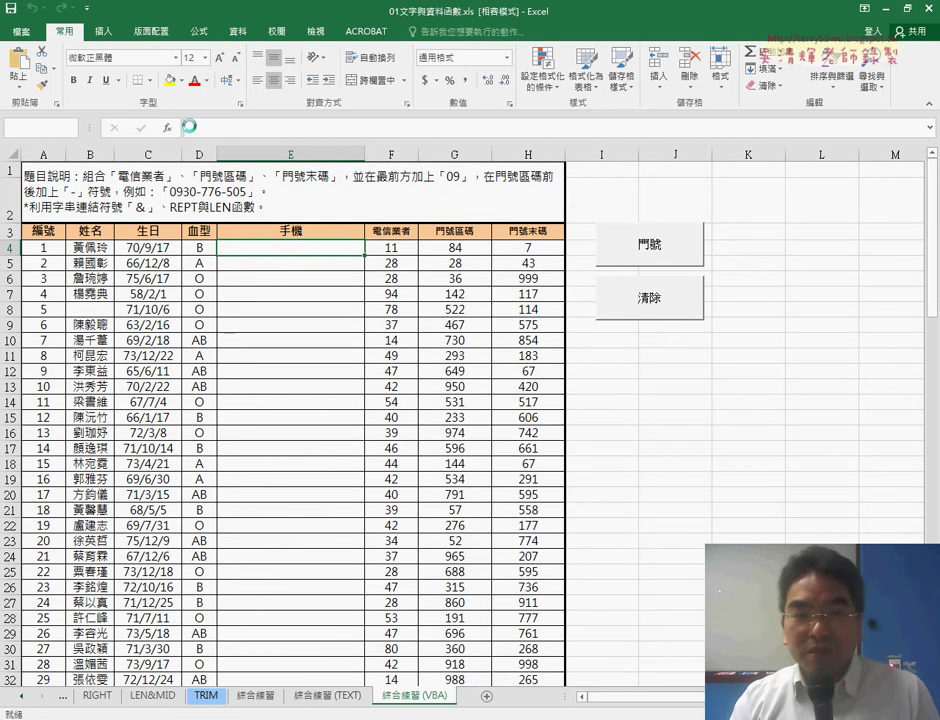
left_click(605, 248)
left_click(634, 312)
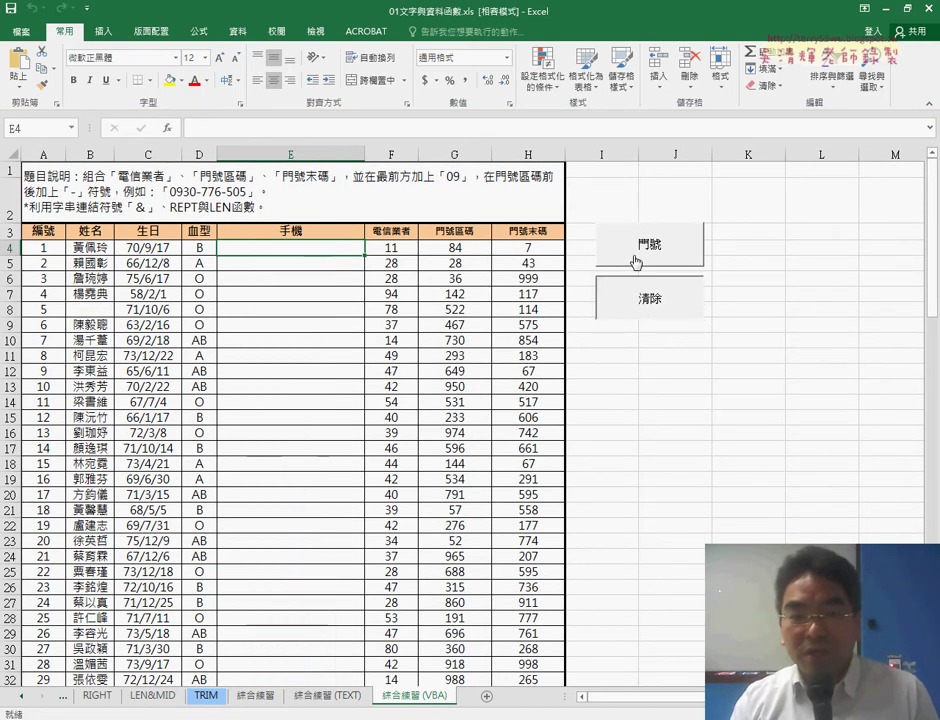
left_click(607, 244)
left_click(641, 307)
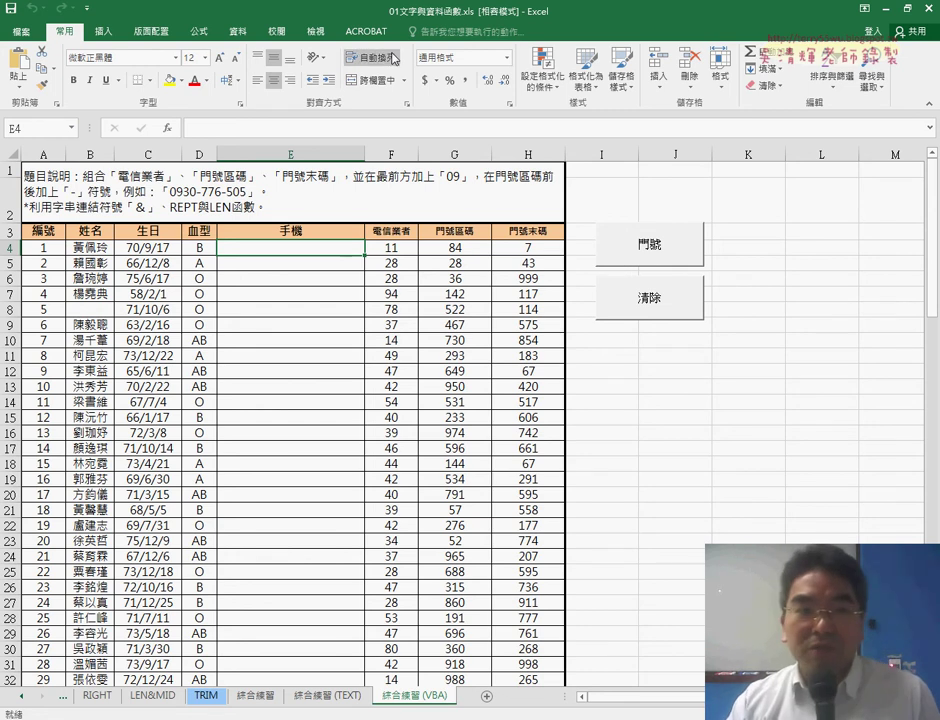
left_click(87, 8)
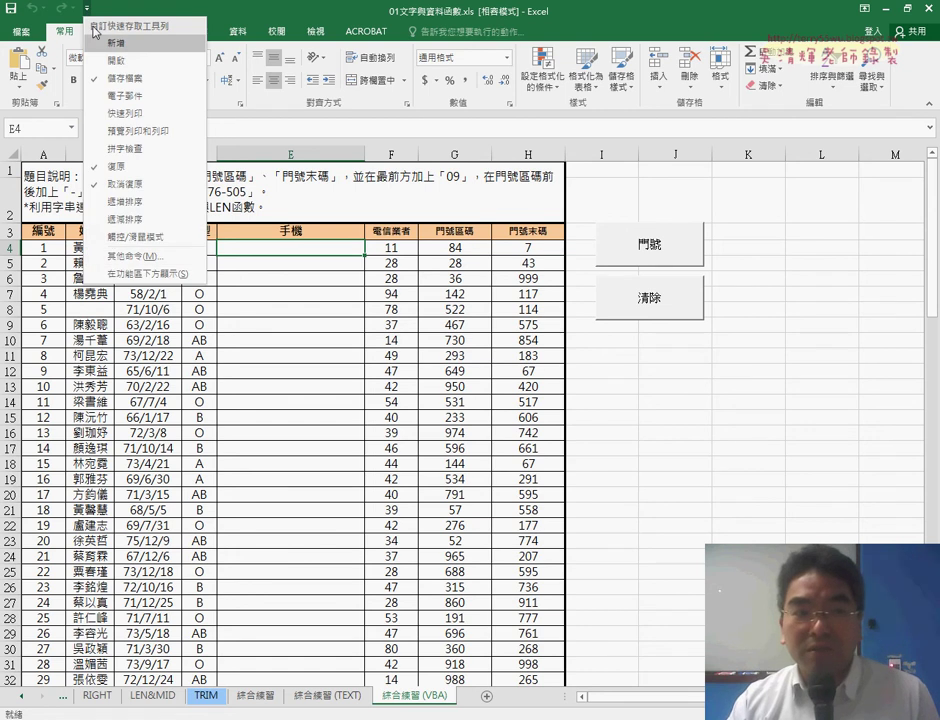
Tick 開發人員 (Developer) under Customize Ribbon in Excel Options, confirm, and show the Developer tab
left_click(134, 258)
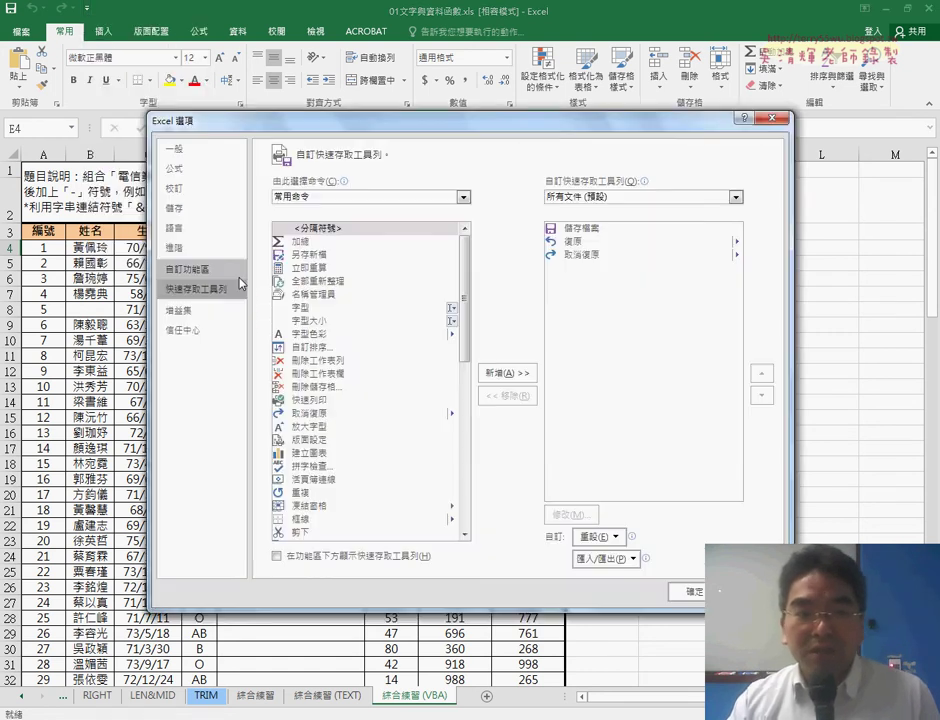
left_click(206, 270)
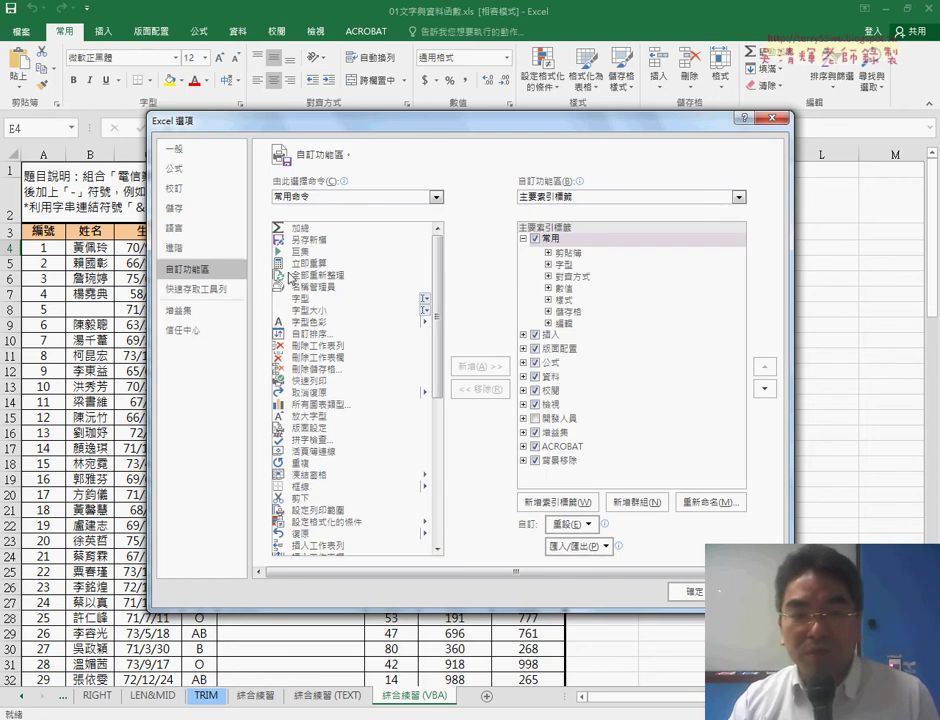
left_click(534, 418)
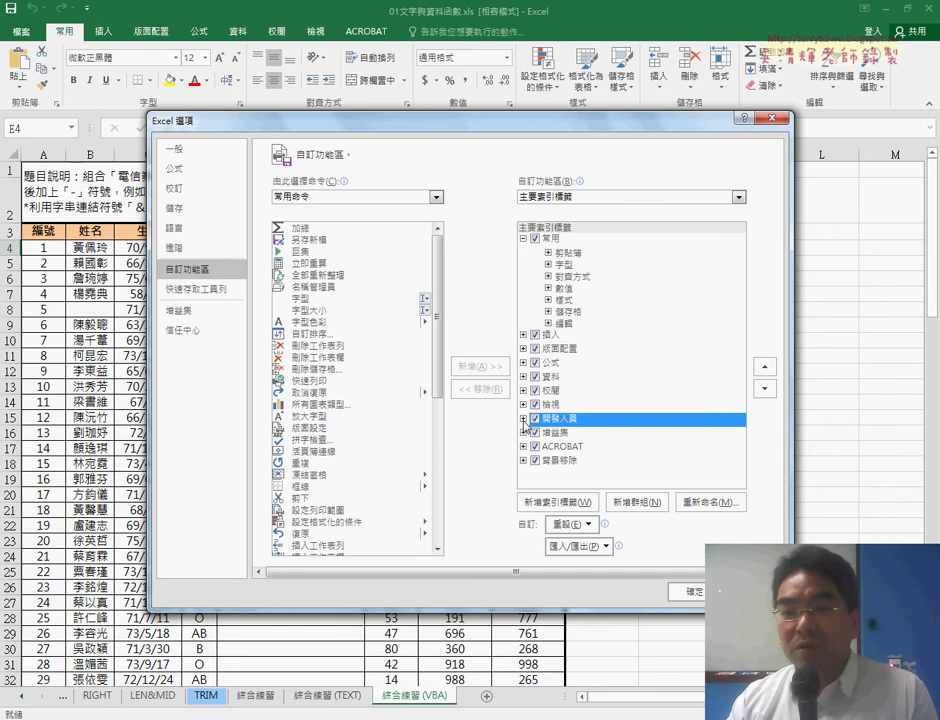
left_click(522, 419)
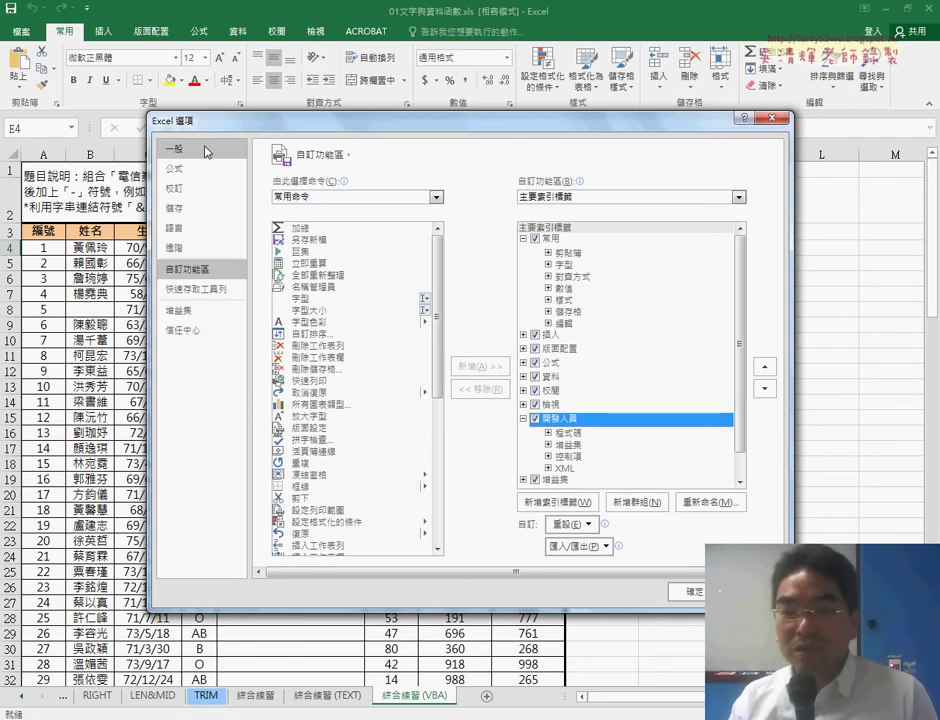
key("Return")
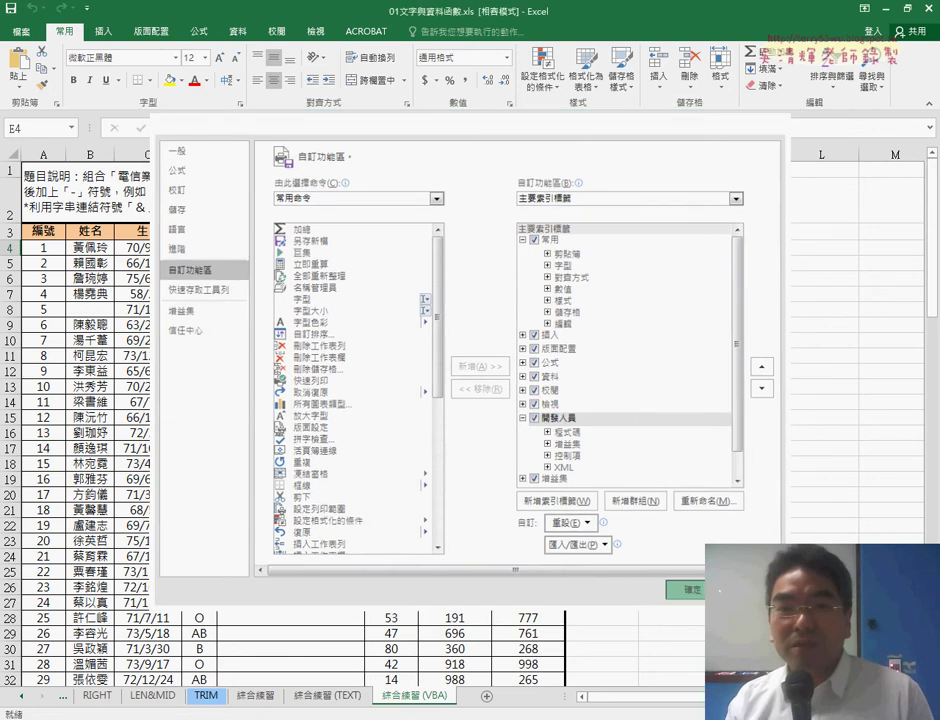
left_click(363, 31)
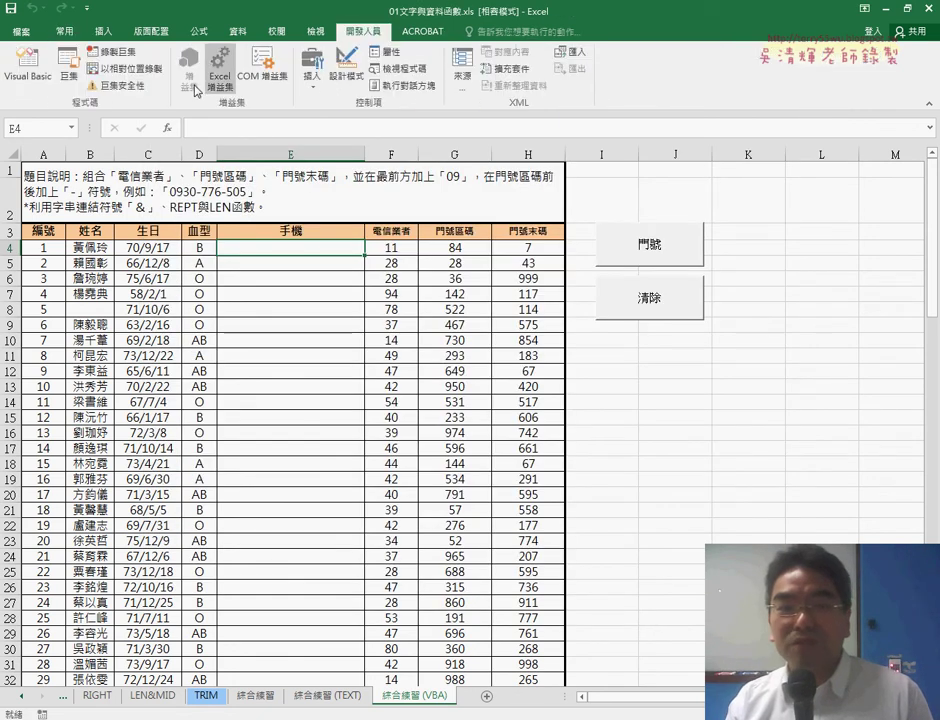
Open Module1 in the VBA editor to review the 門號 macro, cancelling an Add Procedure attempt
left_click(30, 70)
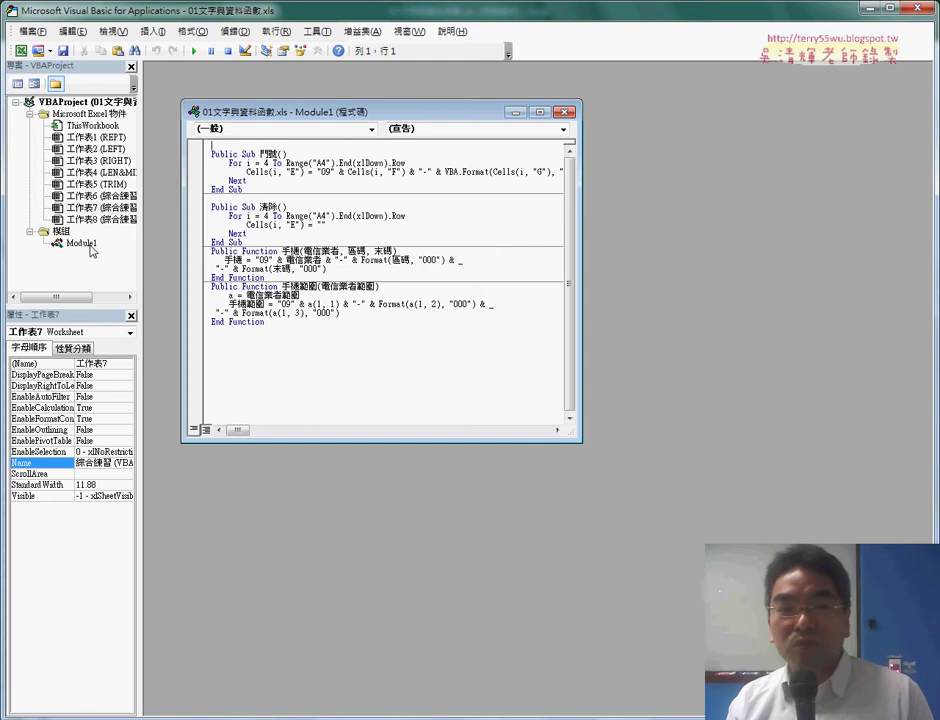
left_click(82, 243)
left_click_drag(309, 112, 281, 81)
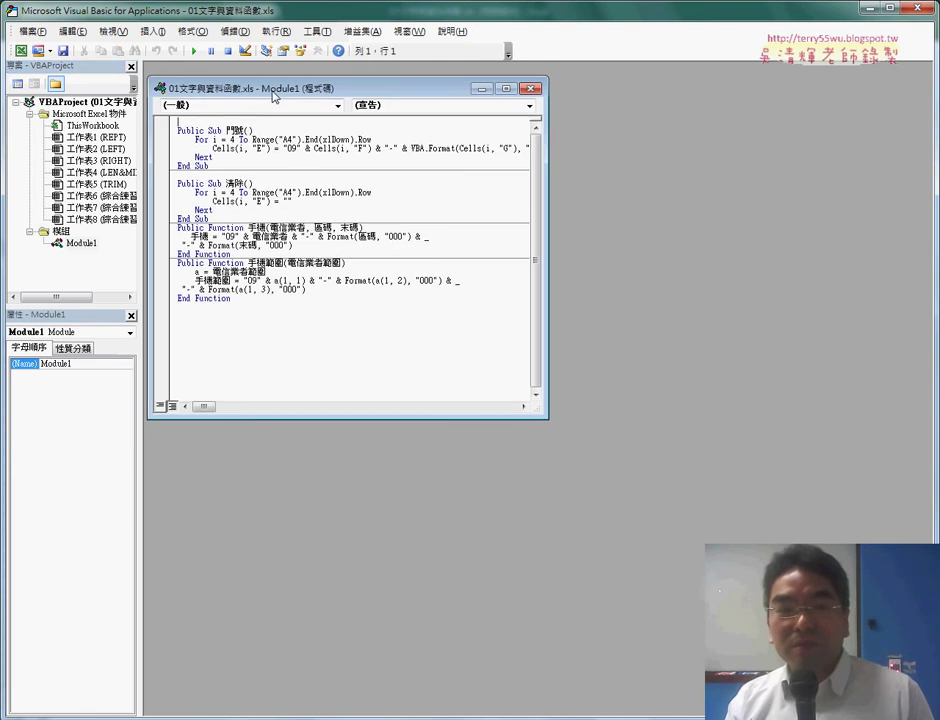
left_click(229, 122)
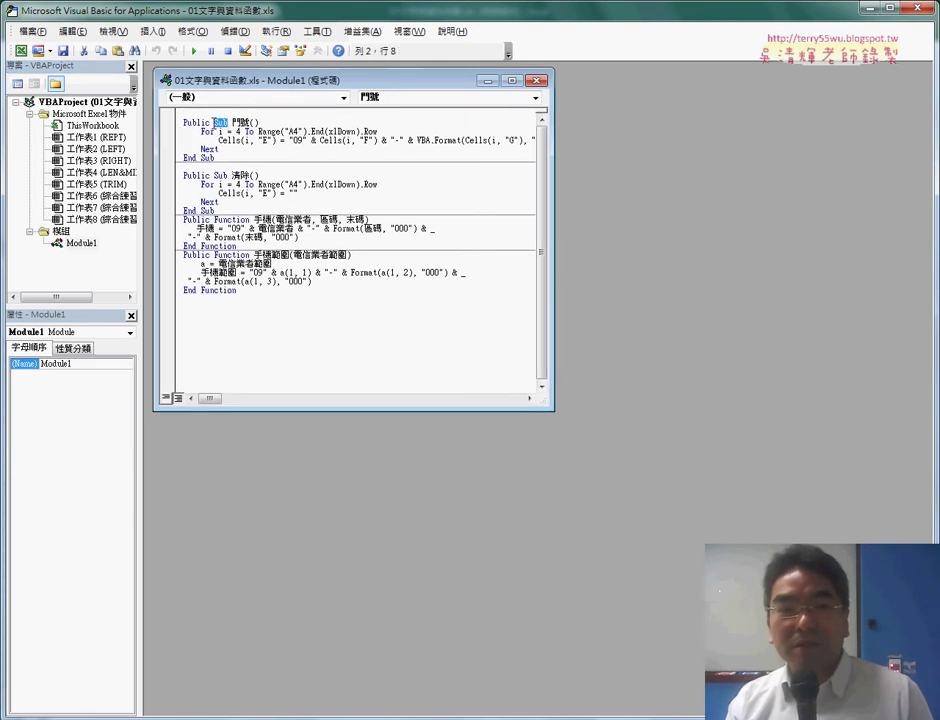
left_click(153, 31)
left_click(168, 50)
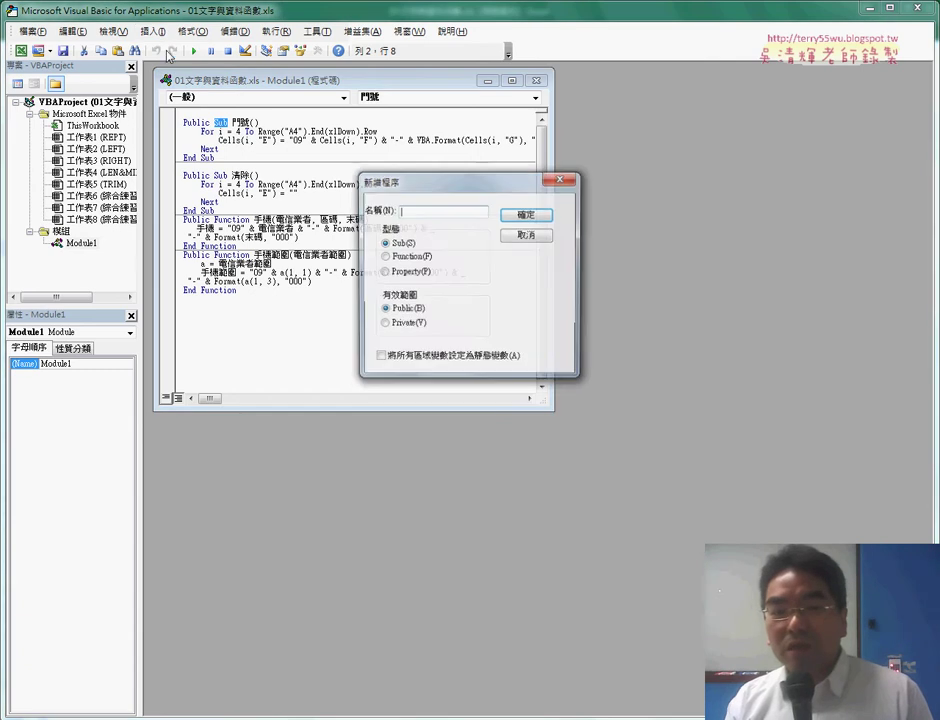
left_click(527, 235)
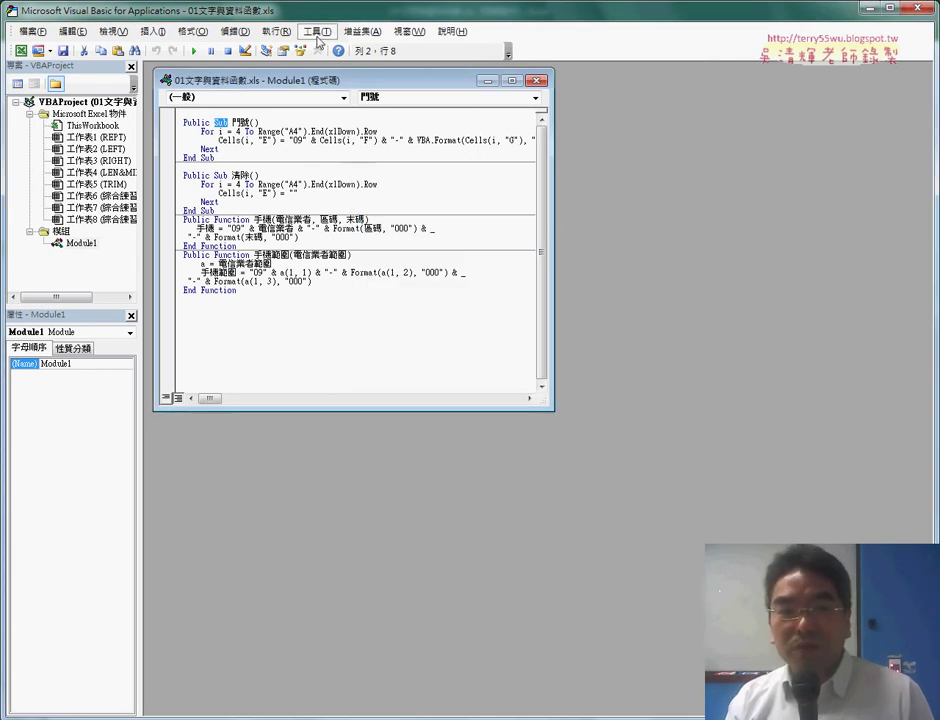
Set the code font size to 12, maximise the code window, then close the editor
left_click(317, 31)
left_click(343, 108)
left_click(381, 191)
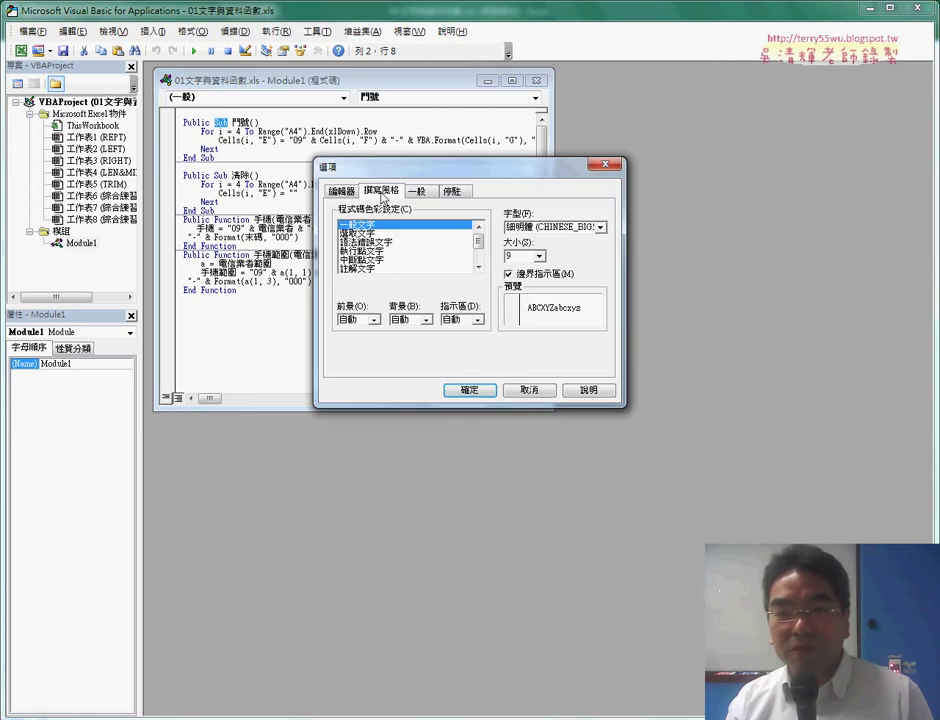
left_click(539, 256)
left_click(514, 296)
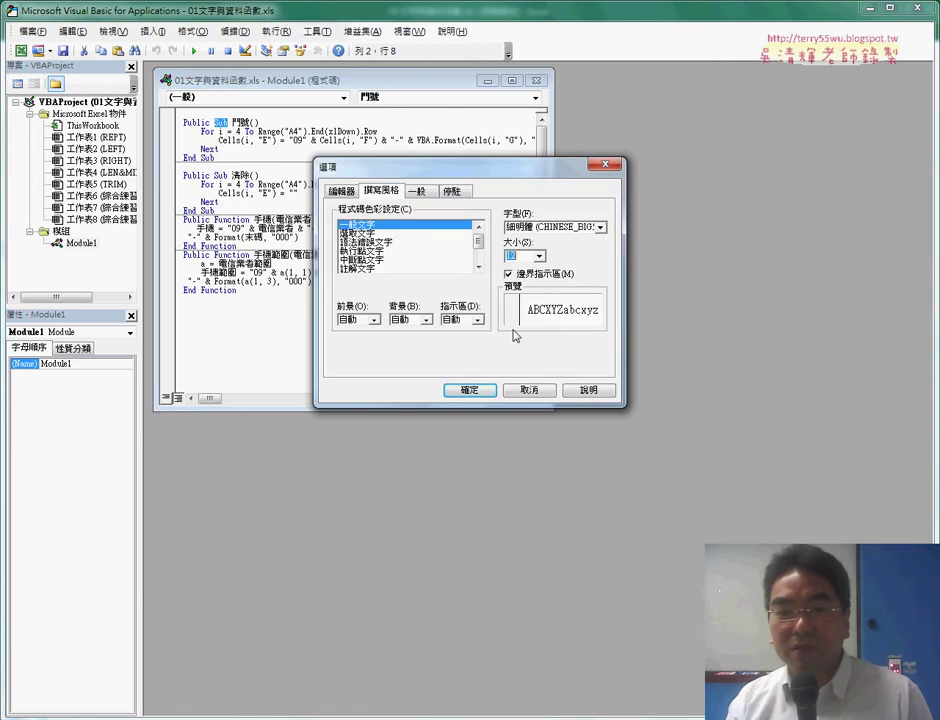
left_click(469, 390)
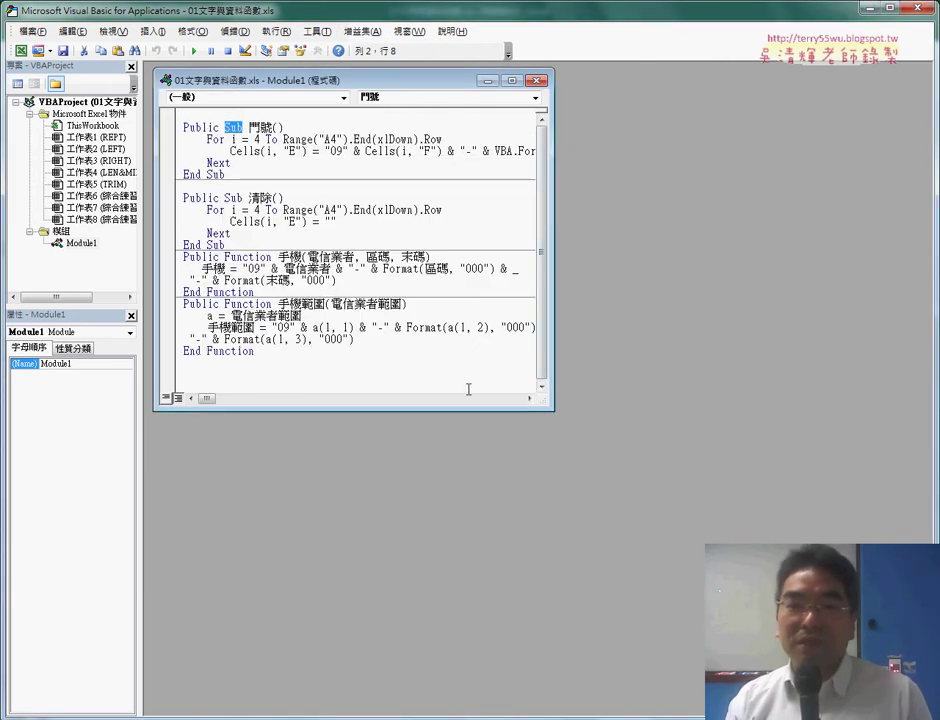
left_click(511, 80)
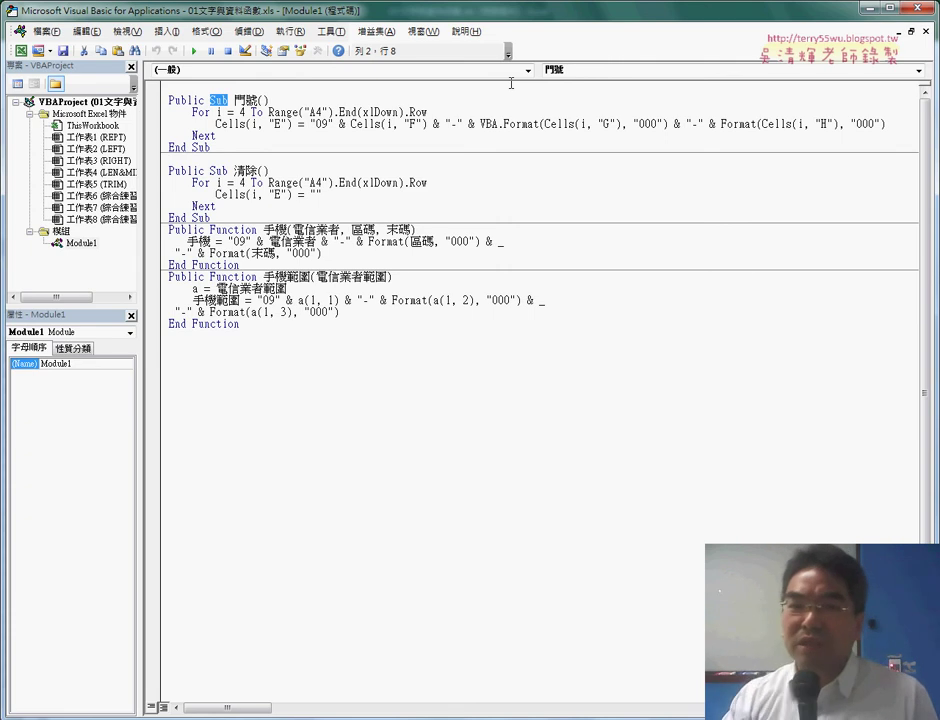
left_click(918, 9)
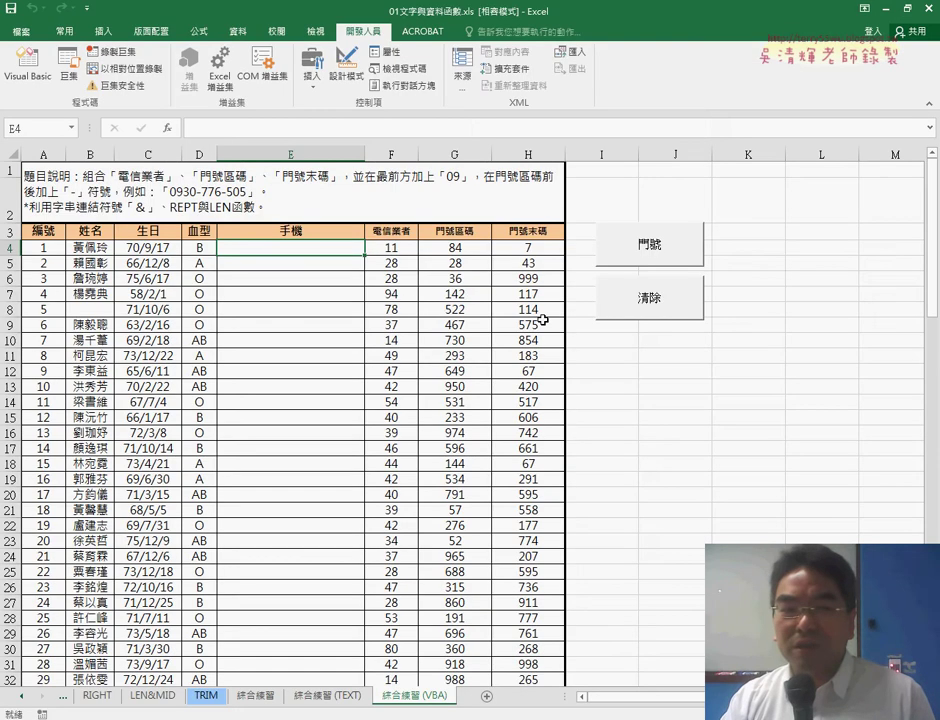
left_click(49, 247)
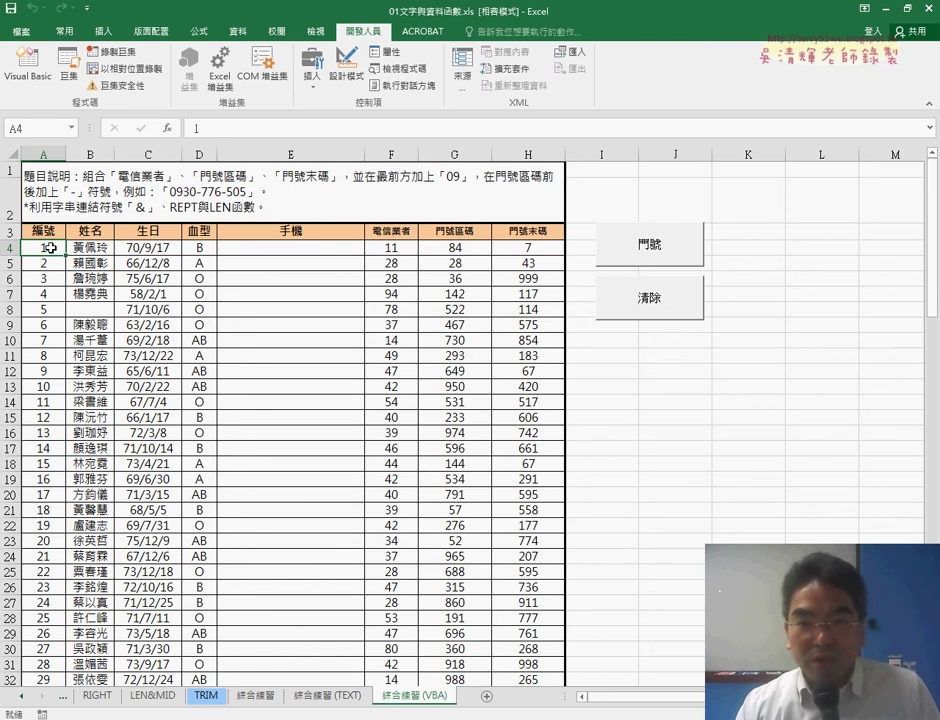
left_click(634, 259)
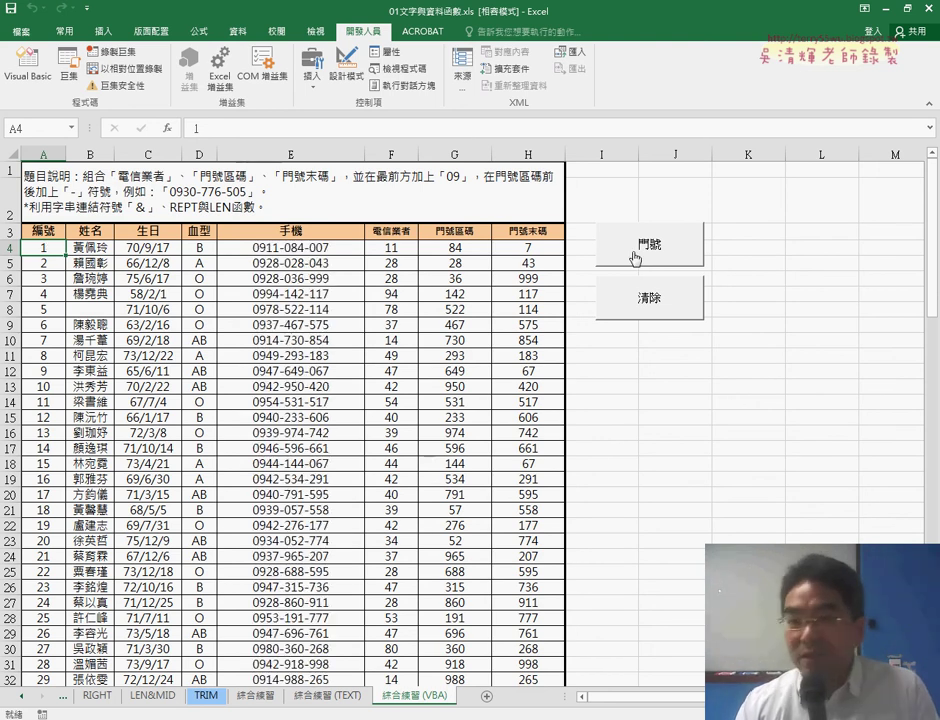
left_click(638, 316)
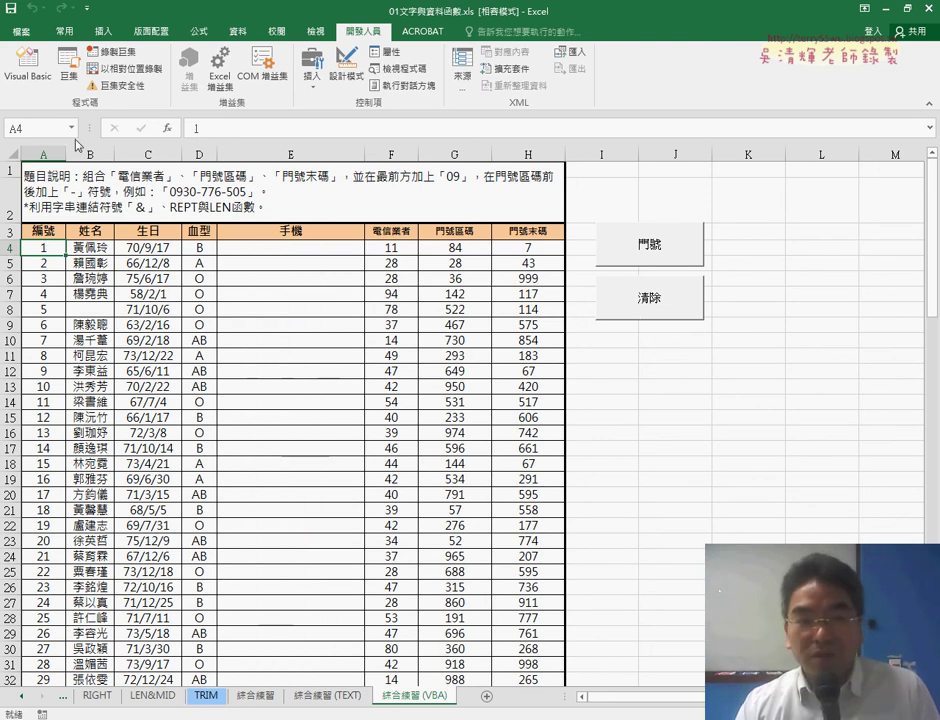
left_click(27, 60)
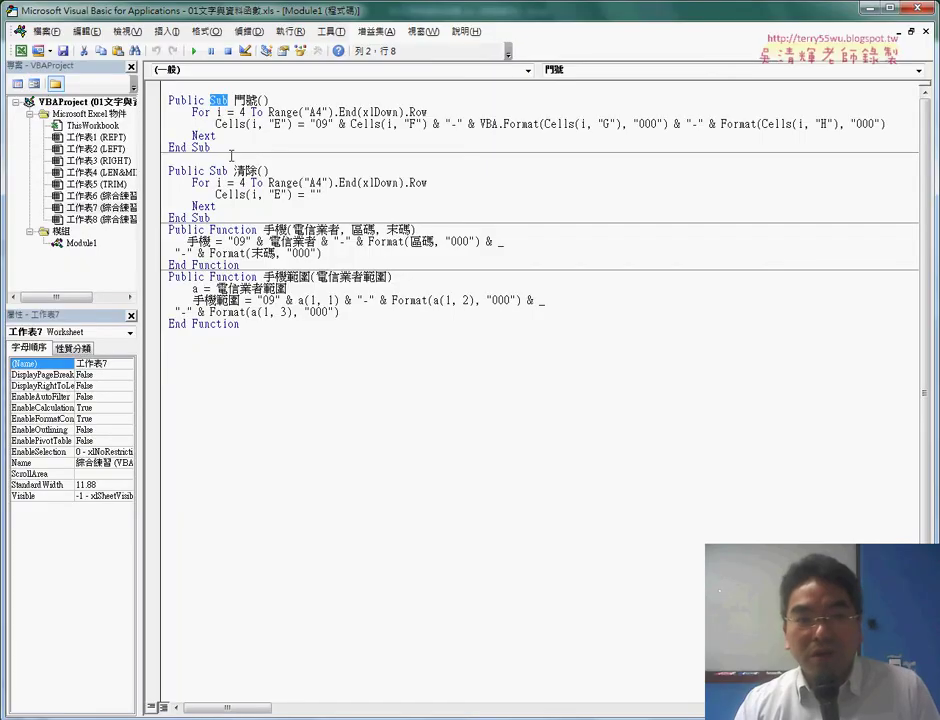
left_click_drag(211, 148, 157, 110)
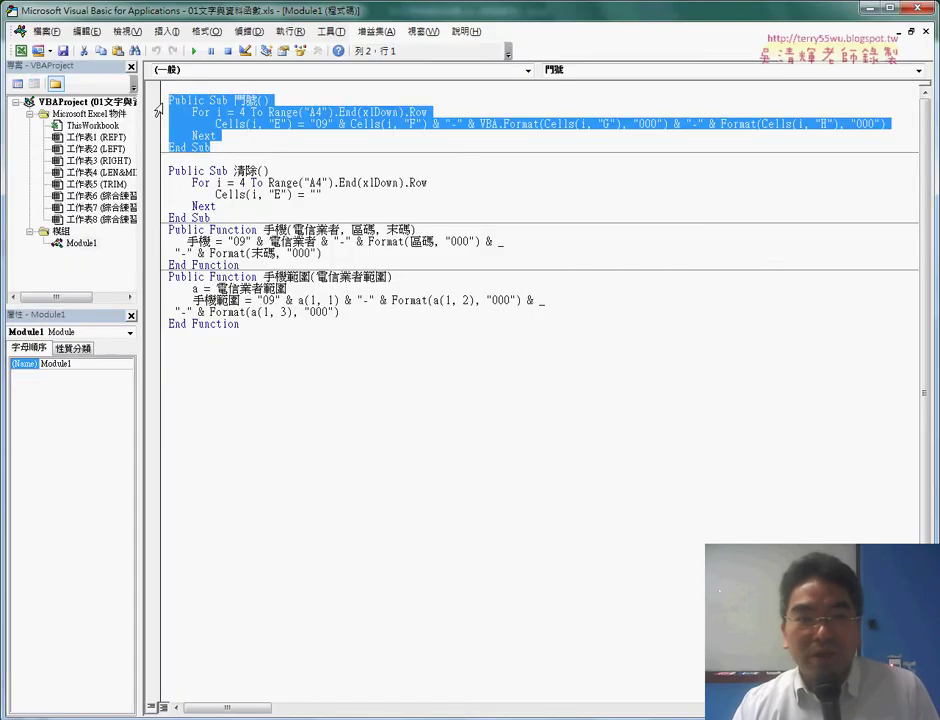
key("super+Down")
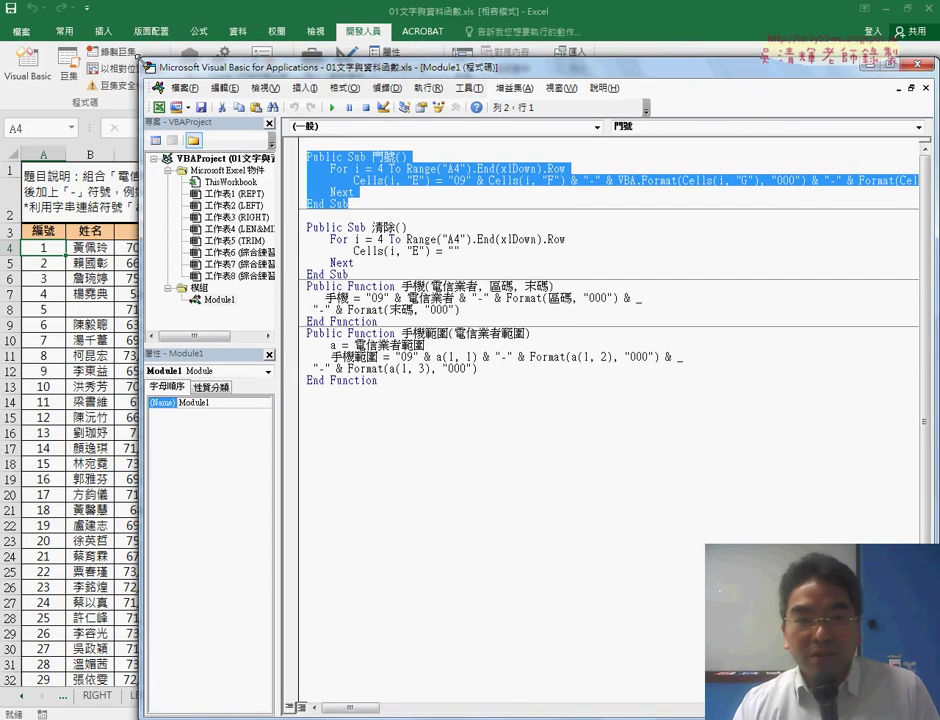
left_click_drag(238, 95, 145, 36)
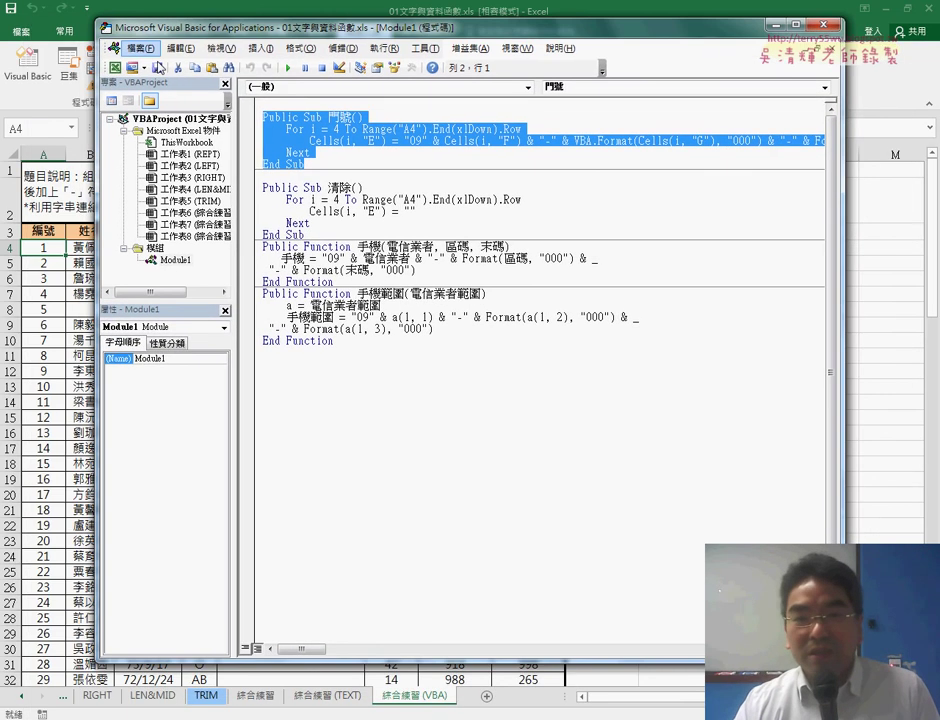
left_click(362, 211)
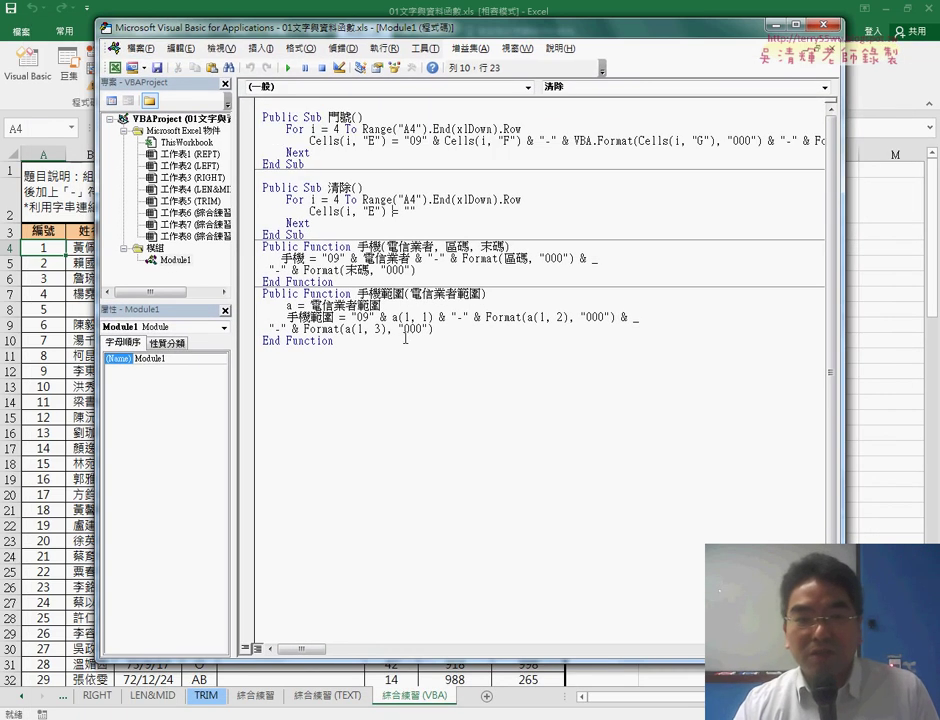
left_click_drag(405, 338, 250, 242)
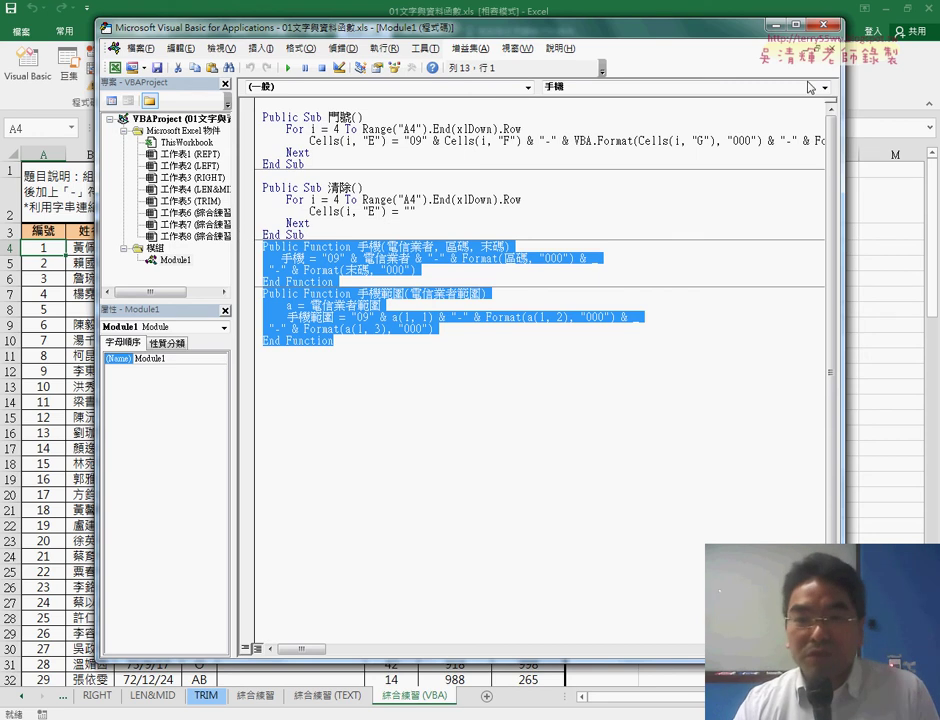
left_click(823, 24)
left_click(759, 268)
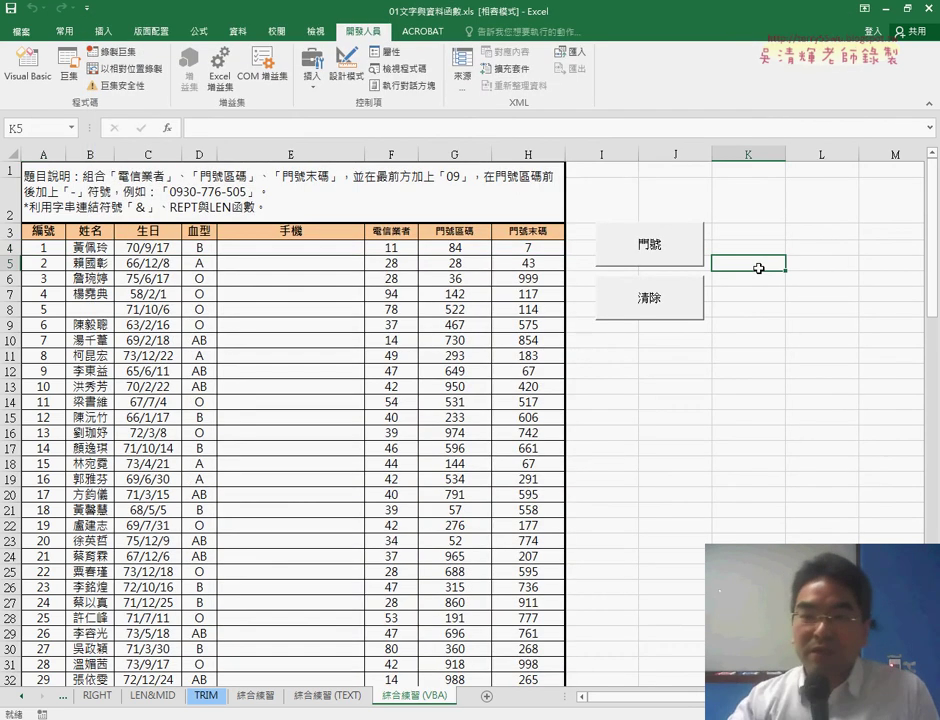
Test the 門號 and 清除 buttons, then choose the user-defined 手機 function for cell E4
left_click(670, 238)
left_click(662, 313)
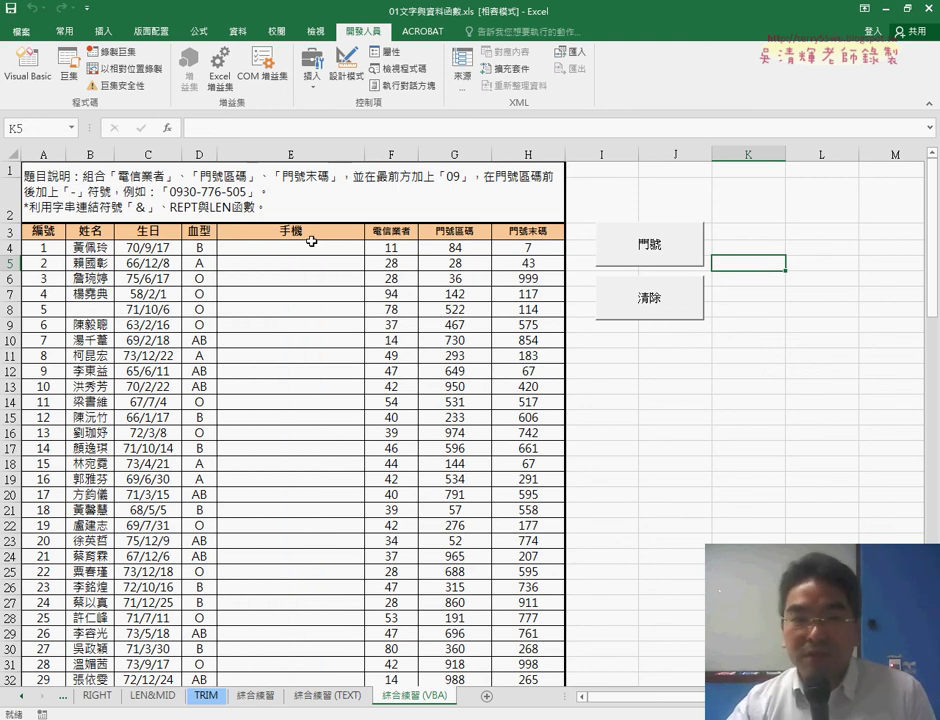
left_click(312, 246)
left_click(167, 129)
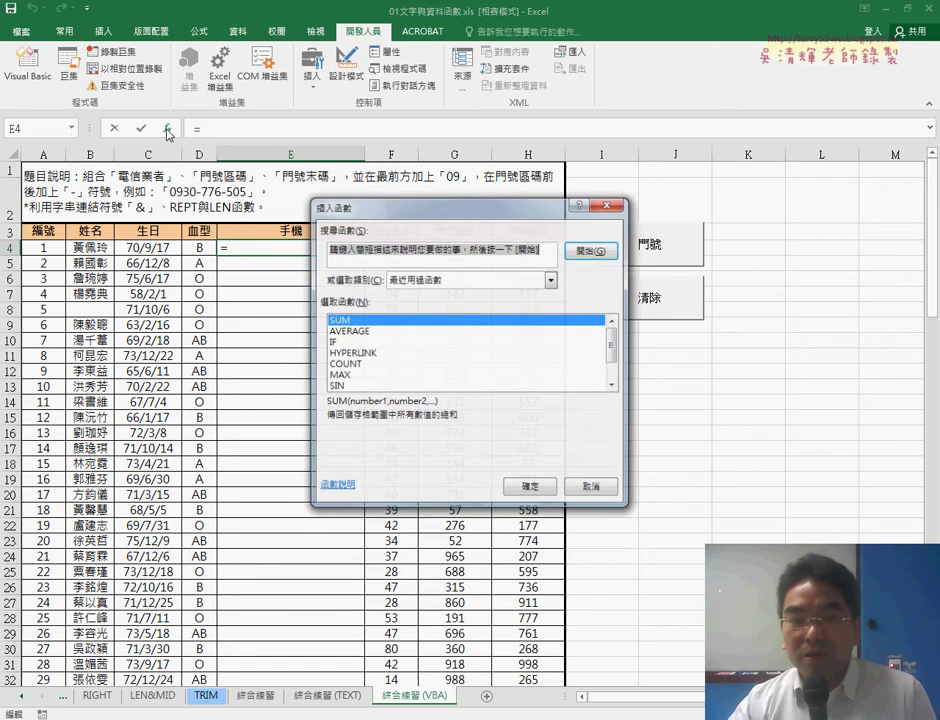
left_click(448, 282)
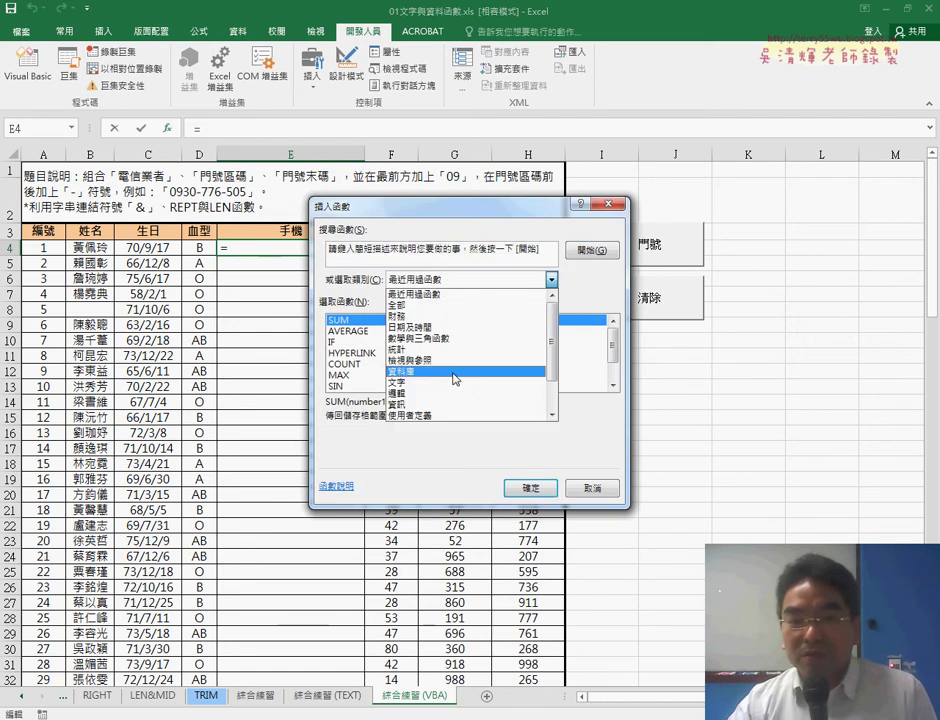
left_click(412, 418)
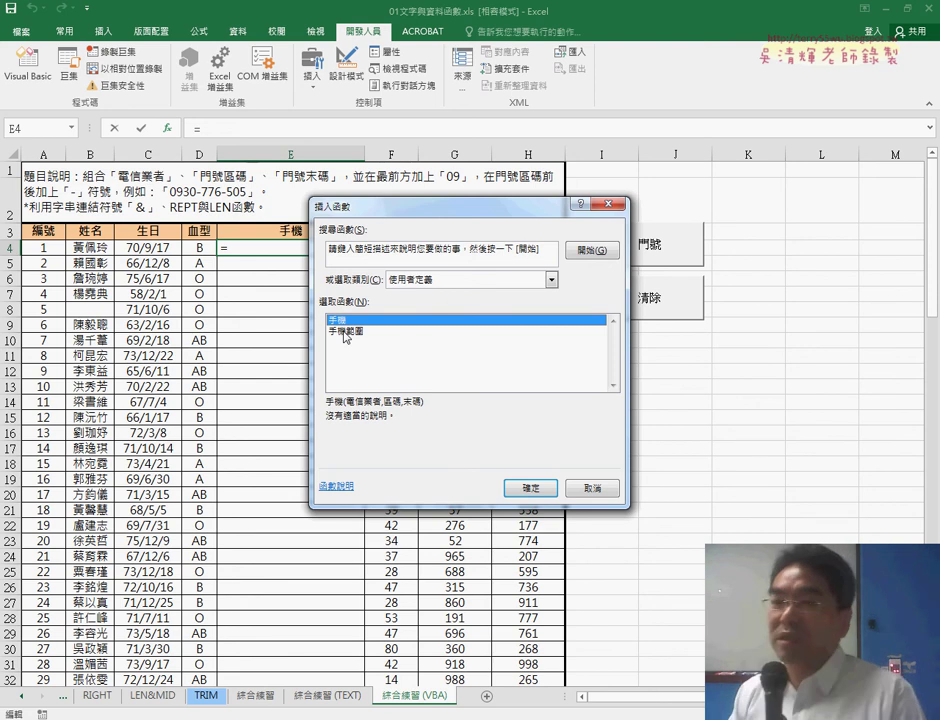
left_click(533, 488)
left_click_drag(427, 253, 365, 327)
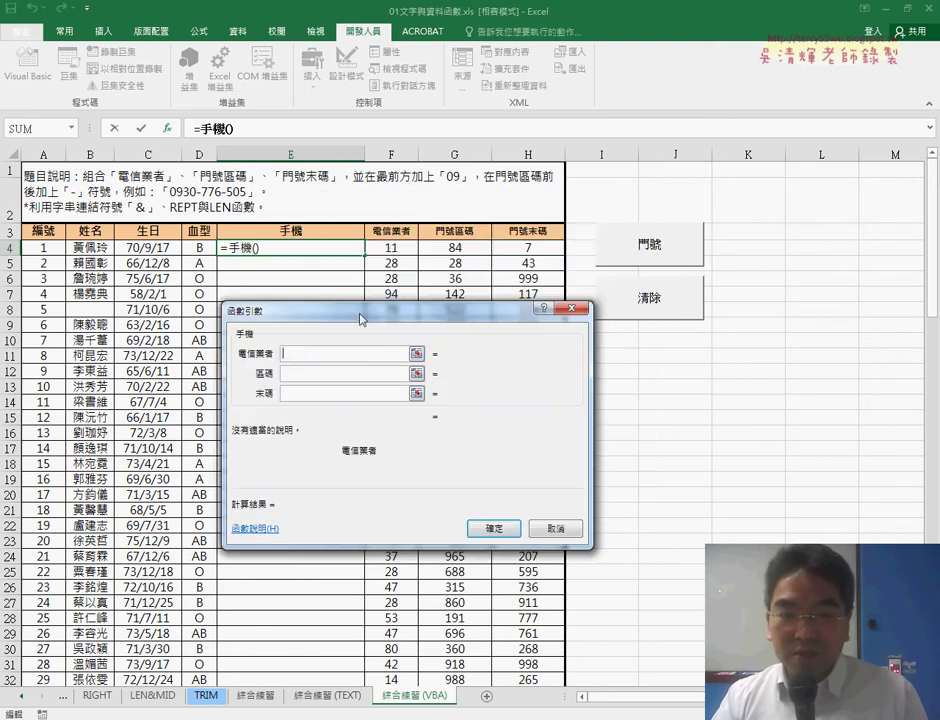
left_click(435, 248)
left_click(320, 374)
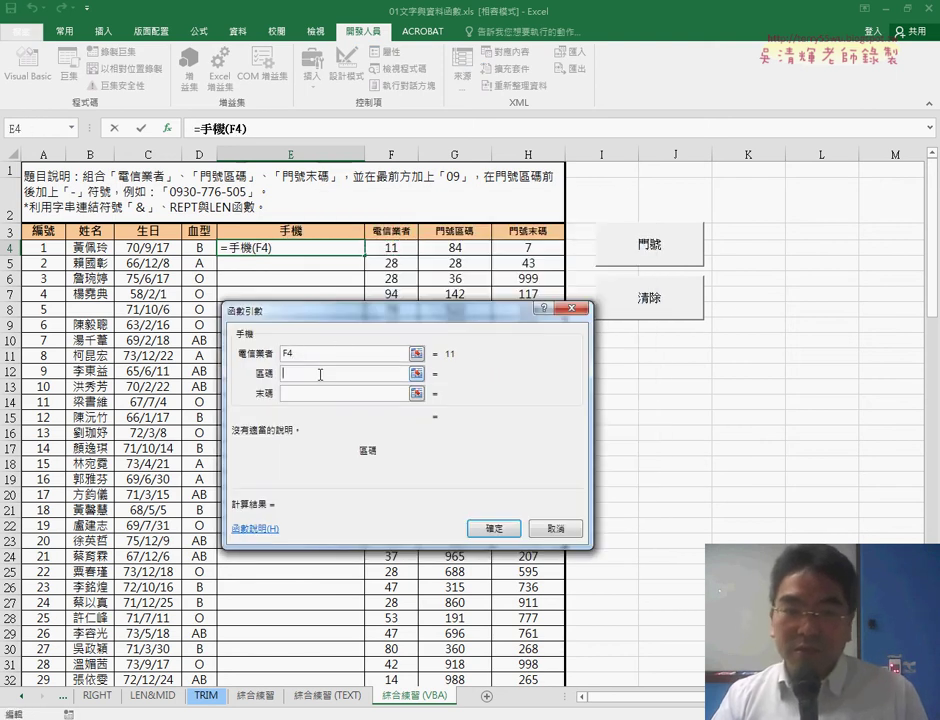
left_click(468, 249)
left_click(320, 393)
left_click(528, 247)
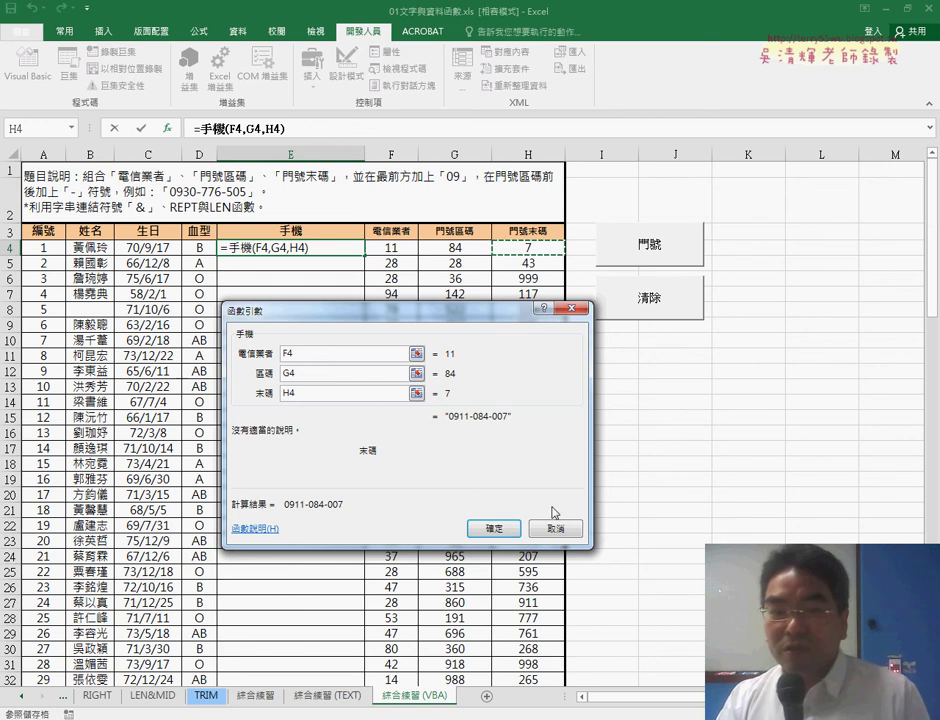
left_click(488, 530)
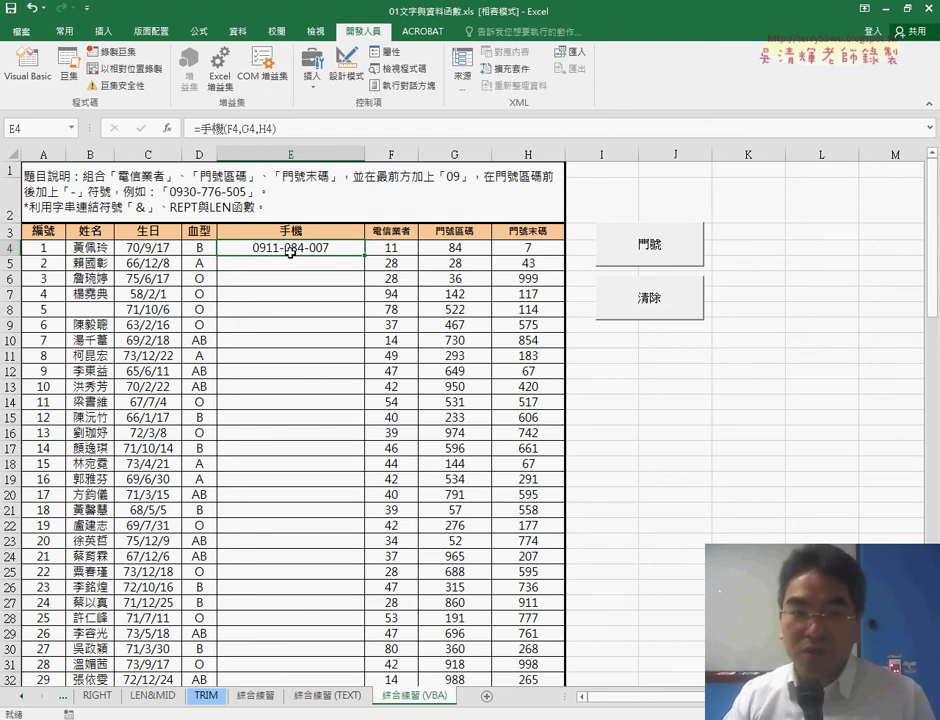
Replace E4 with =手機範圍(F4:H4) and fill it down the whole 手機 column
key("Delete")
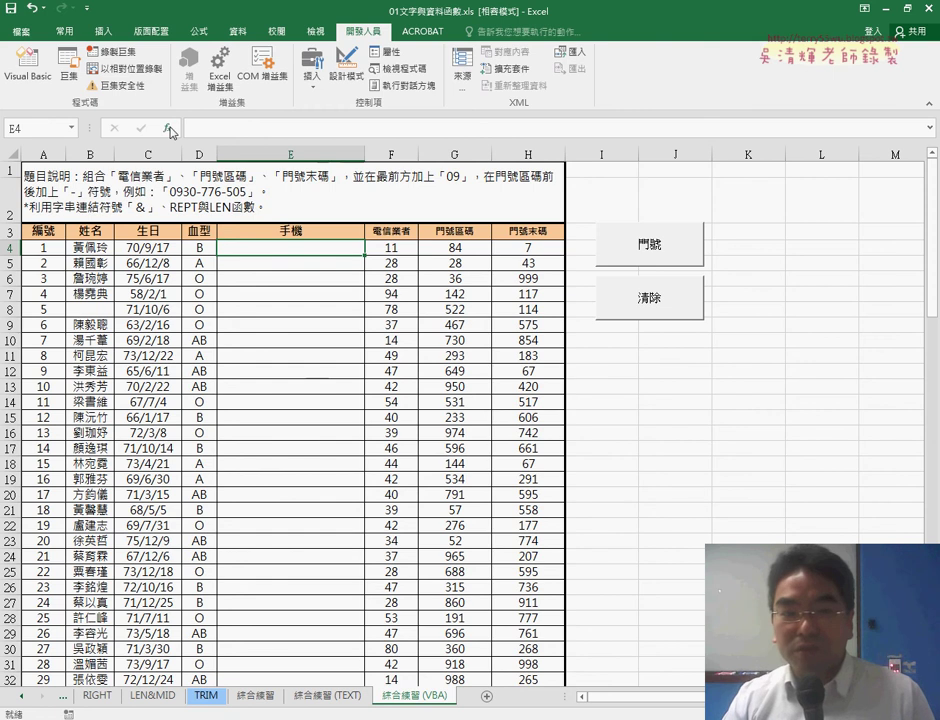
left_click(170, 129)
left_click(290, 403)
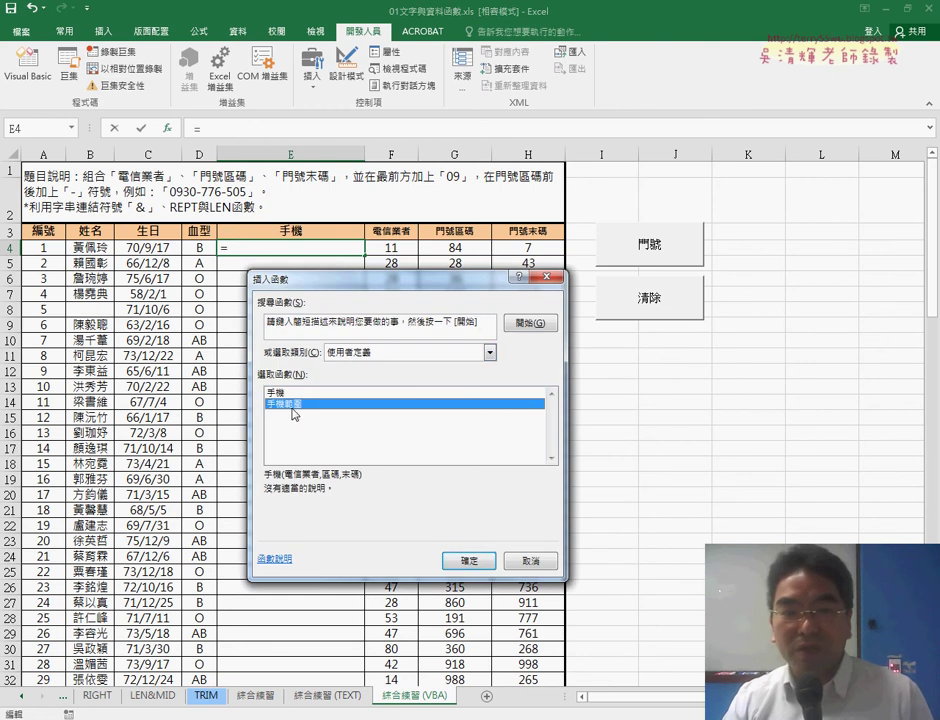
left_click(463, 563)
left_click_drag(391, 248, 522, 249)
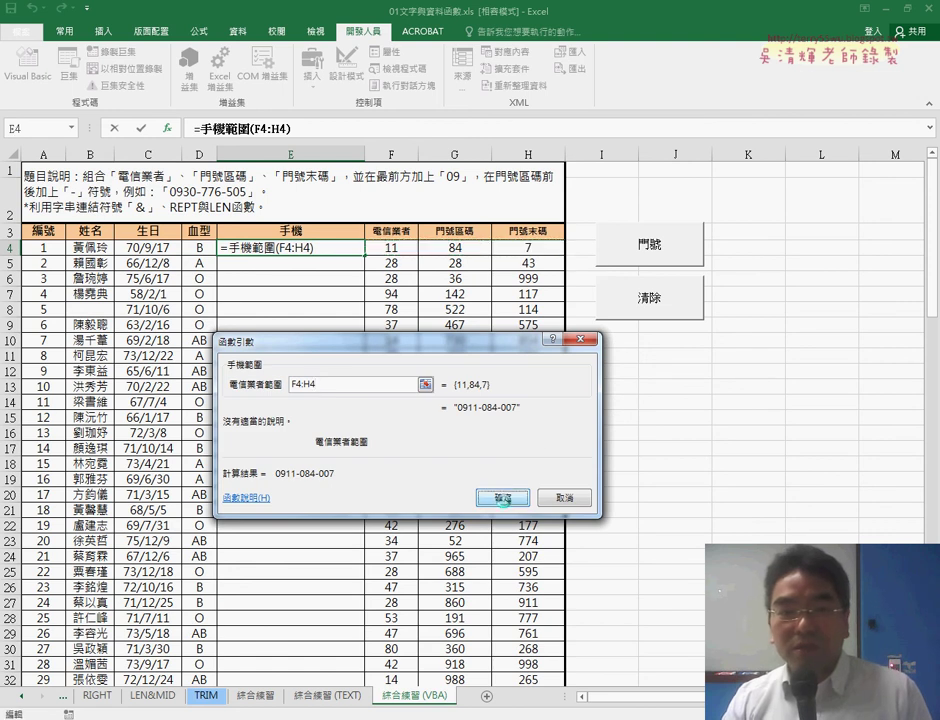
left_click(503, 498)
double_click(365, 255)
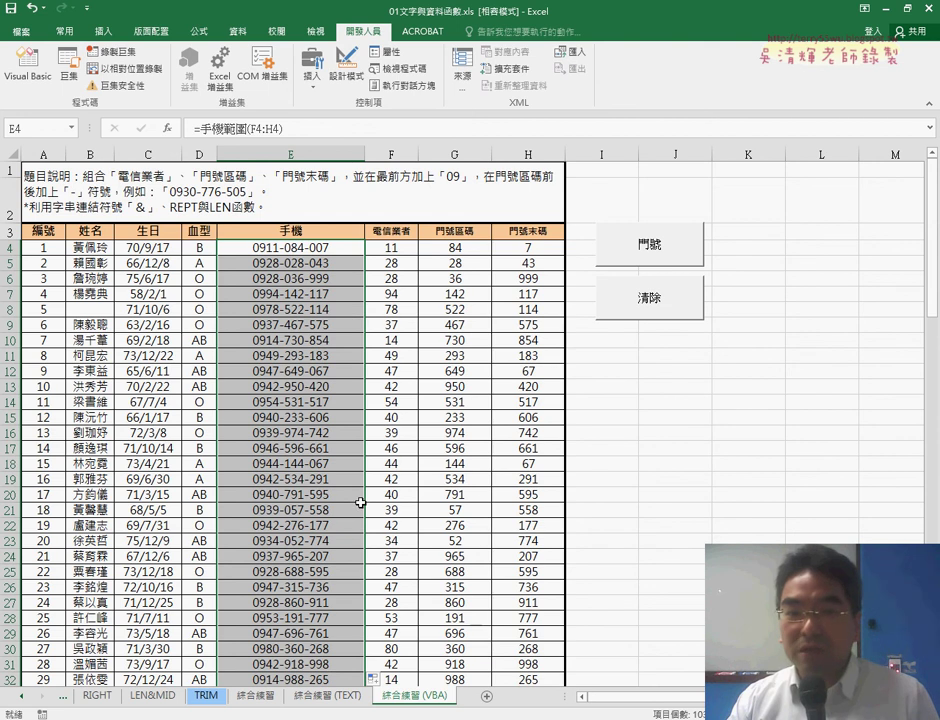
Clear column E, then delete the 手機 and 手機範圍 Function blocks from Module1
left_click(652, 302)
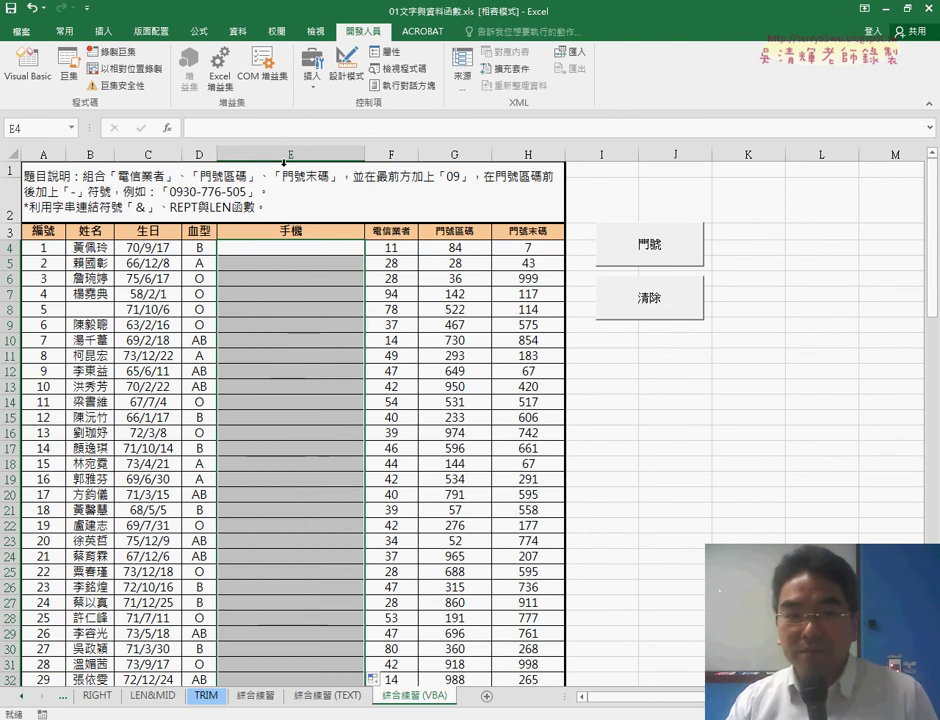
left_click(28, 60)
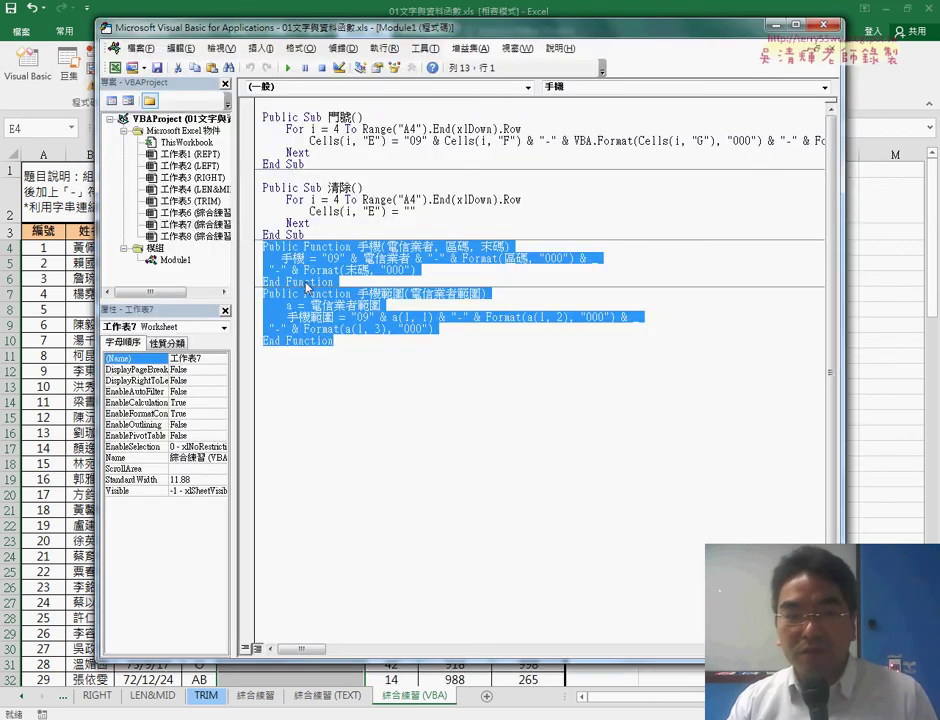
left_click_drag(265, 349, 250, 254)
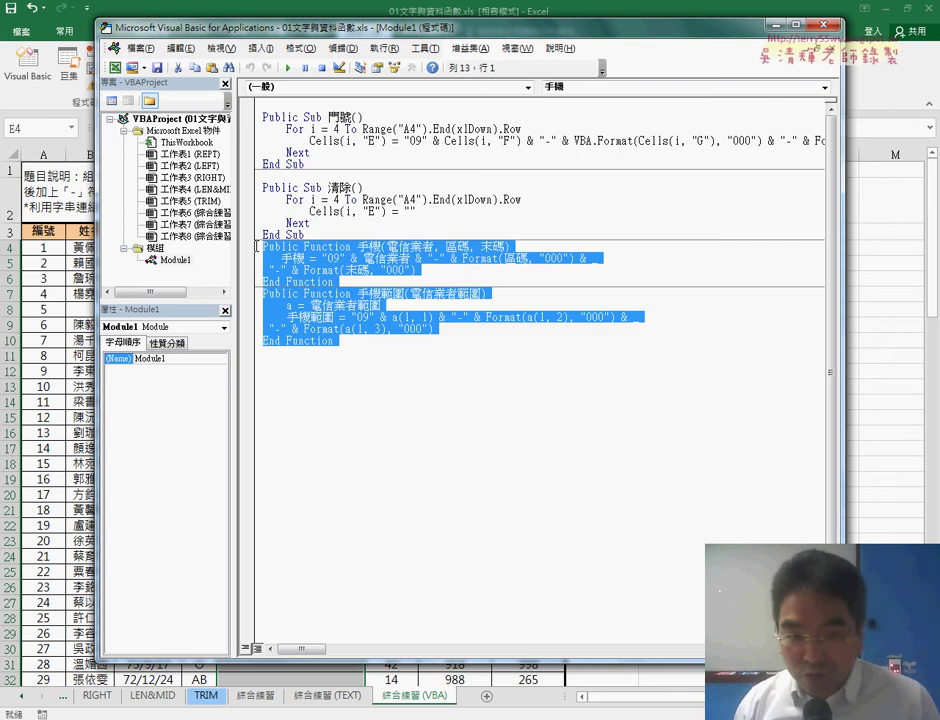
key("Delete")
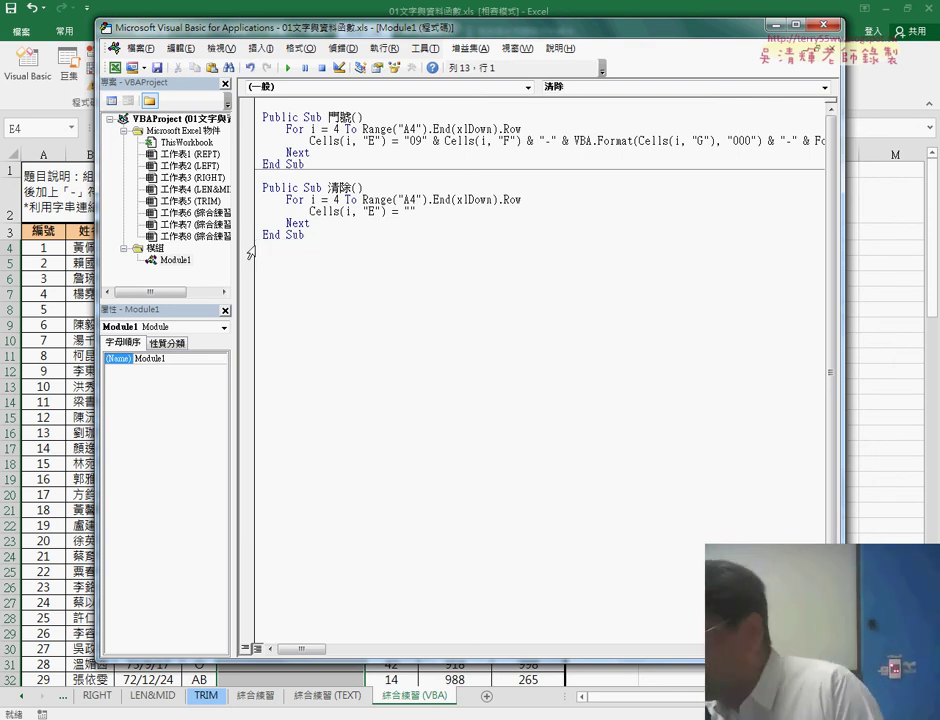